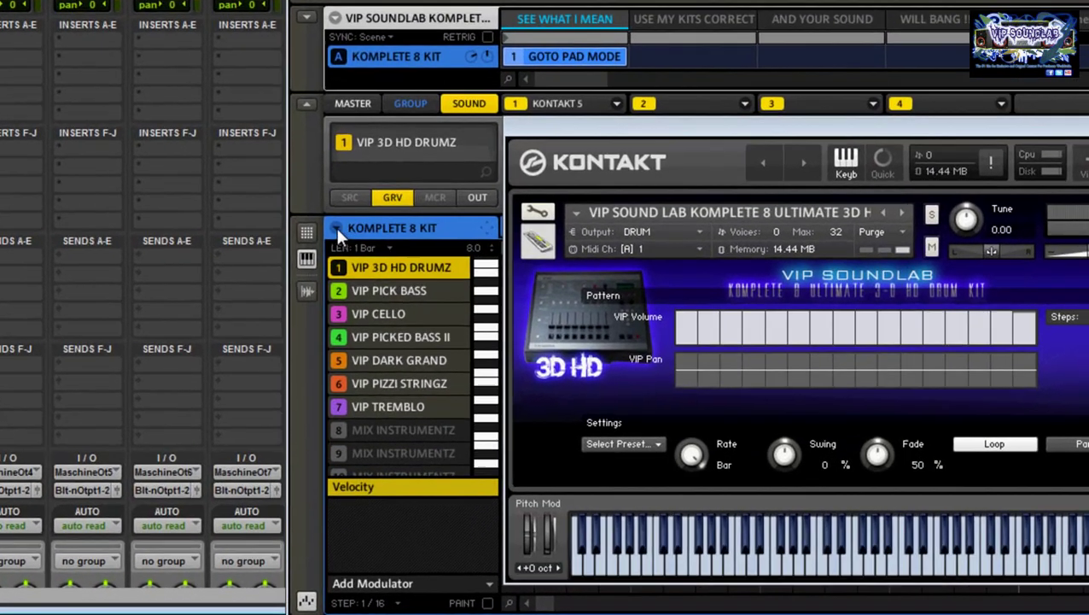
Set the KOMPLETE 8 KIT pattern drag mode to Audio and bring the Kontakt drum kit back into view.
right_click(493, 307)
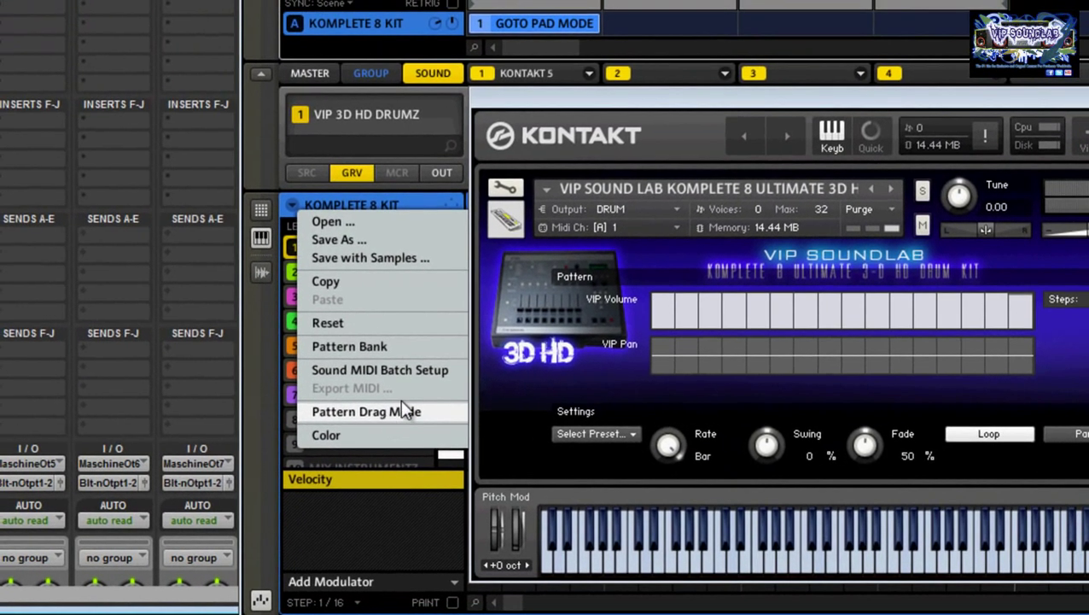
left_click(316, 395)
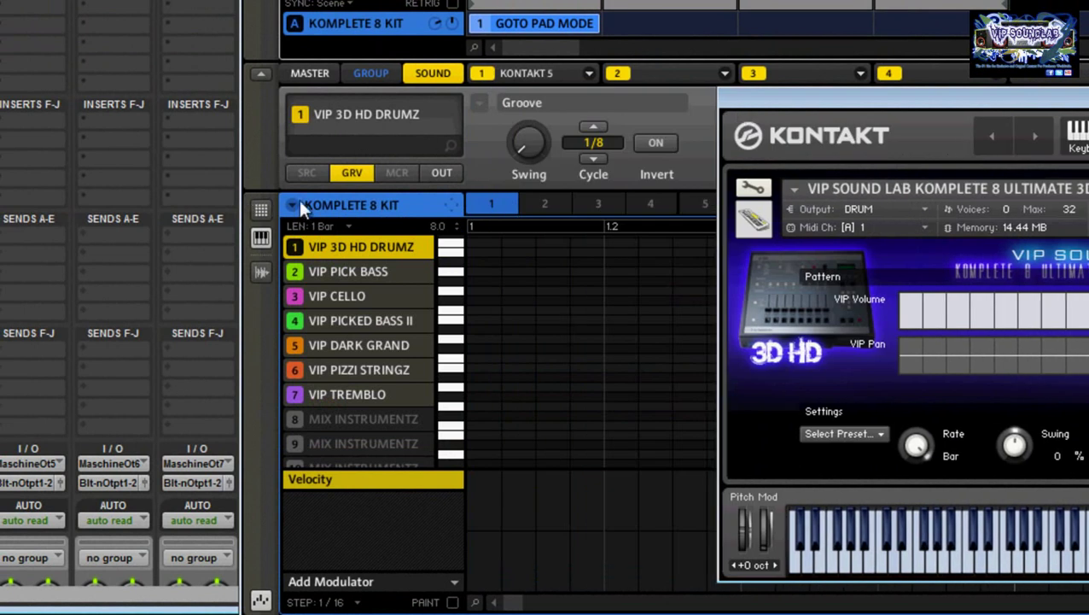
left_click(294, 205)
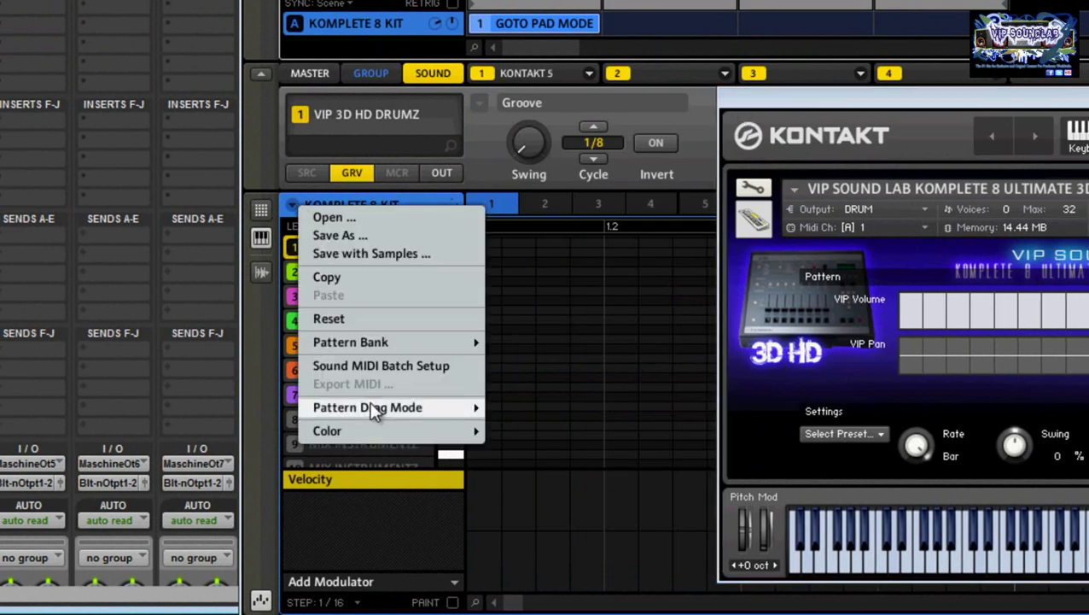
mouse_move(371, 404)
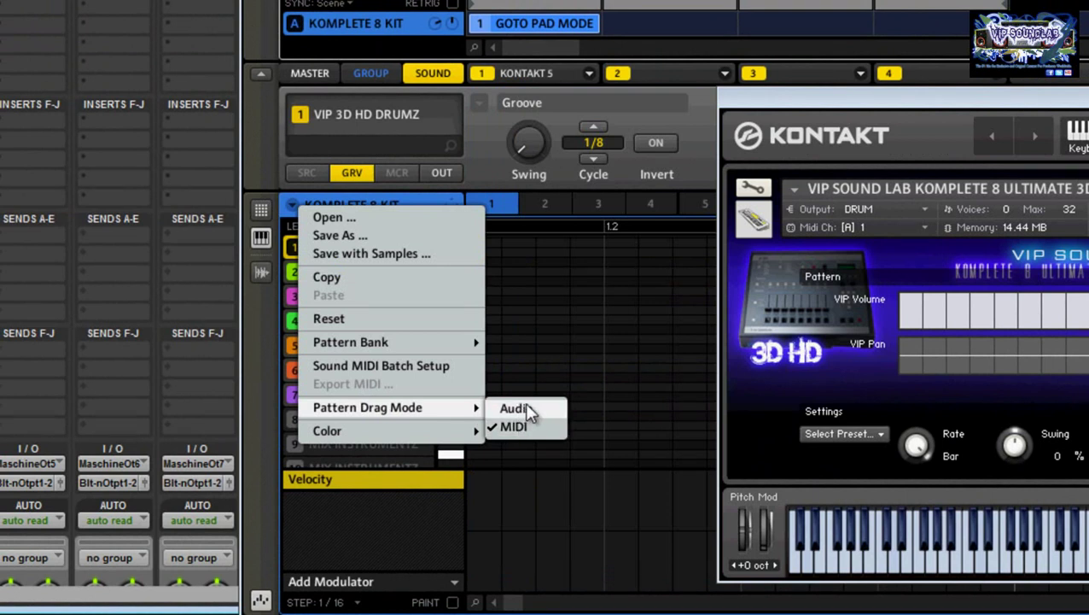
left_click(492, 152)
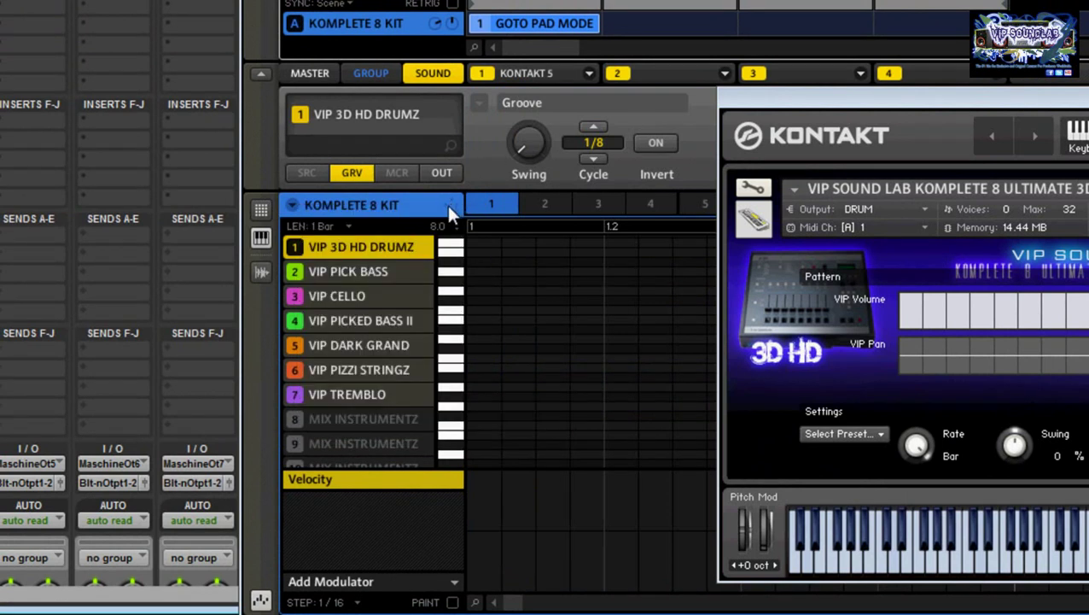
left_click_drag(898, 112, 649, 95)
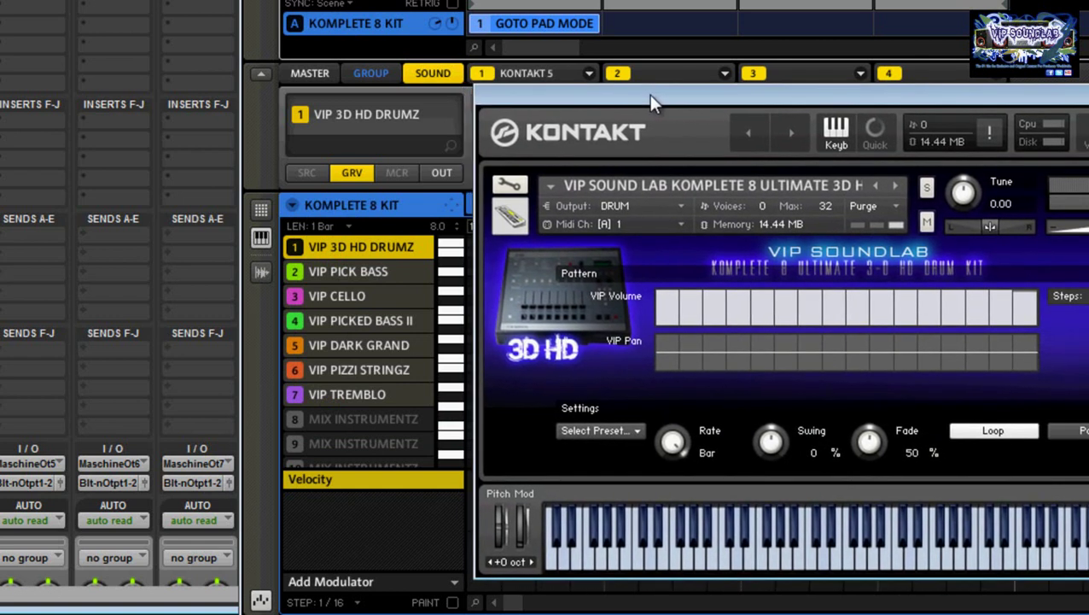
left_click_drag(538, 101, 549, 82)
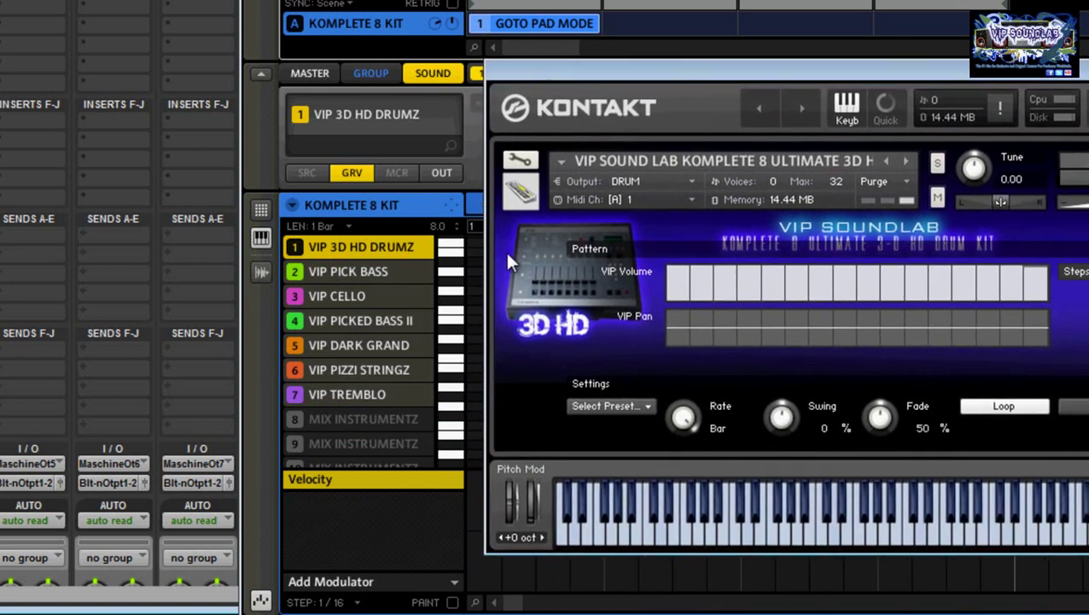
left_click(832, 530)
left_click(832, 529)
left_click(832, 529)
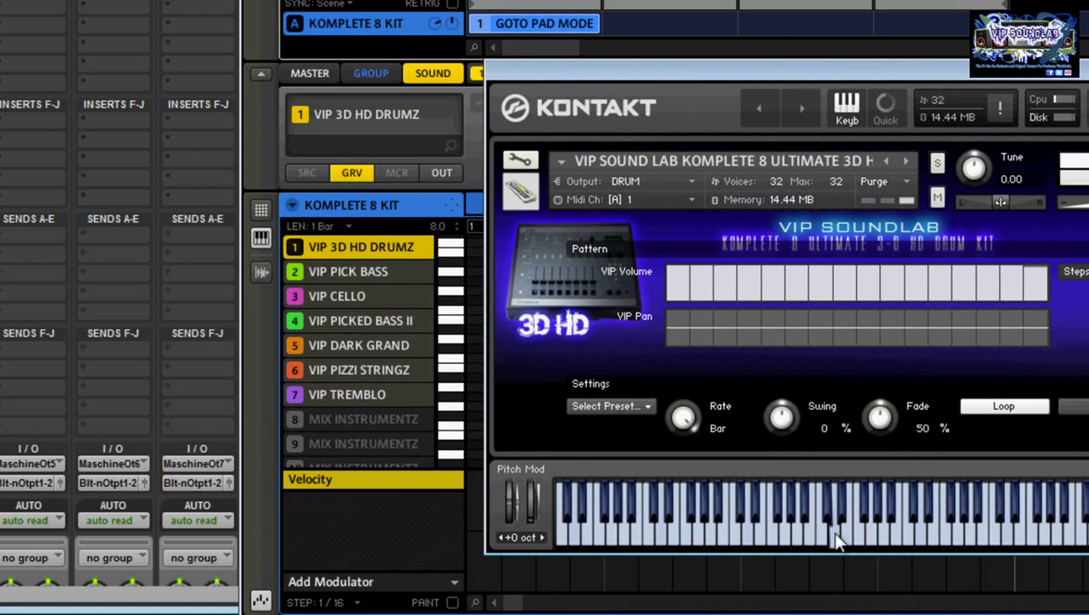
left_click(795, 534)
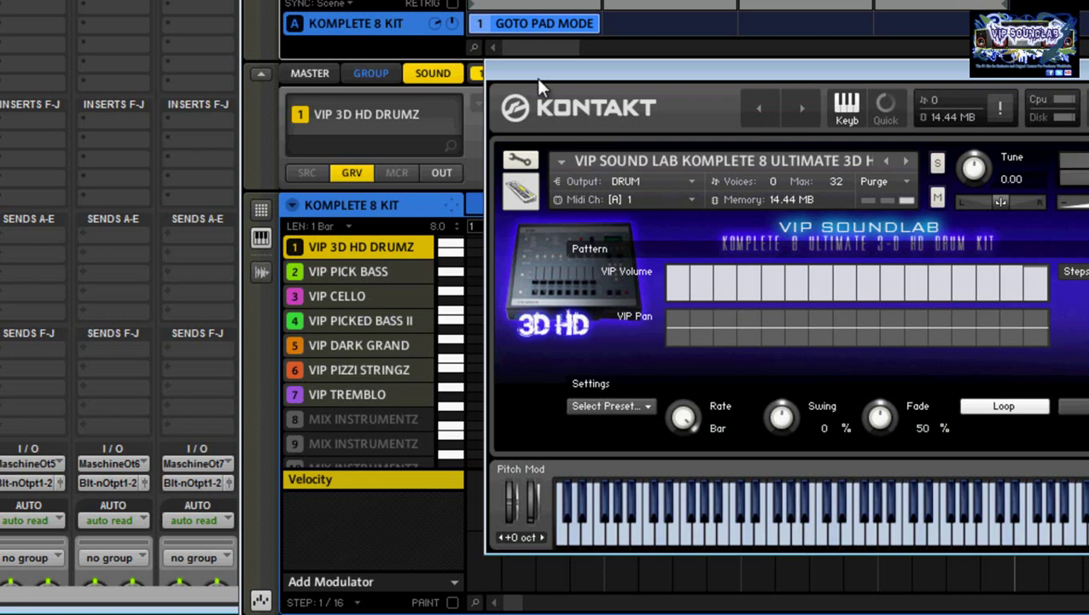
left_click_drag(540, 72, 541, 72)
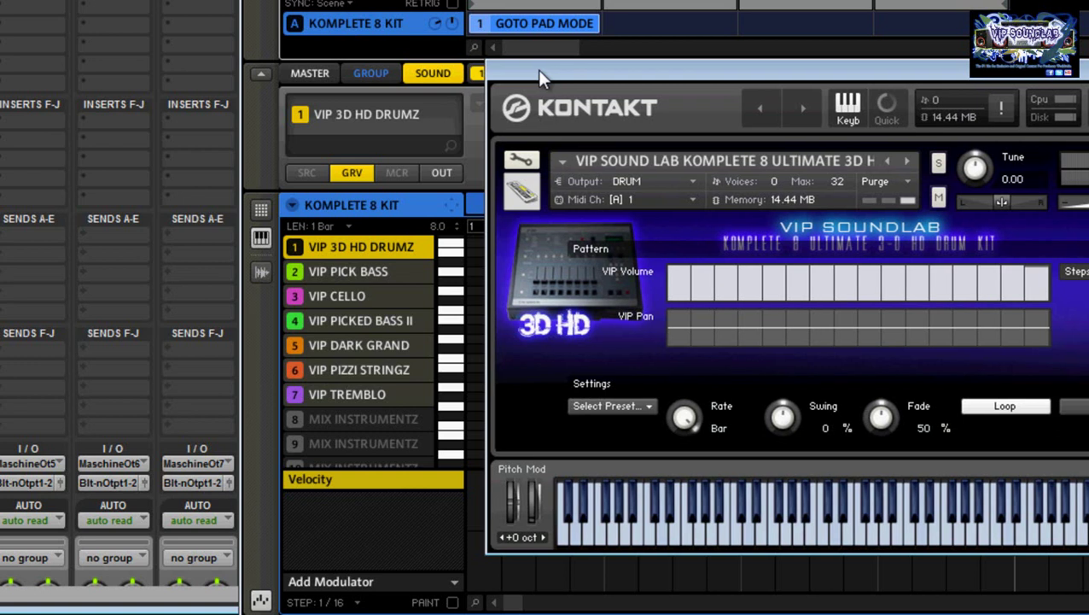
left_click_drag(540, 75, 523, 146)
Show the first sound's OUT settings and check its Output destination list.
left_click(442, 172)
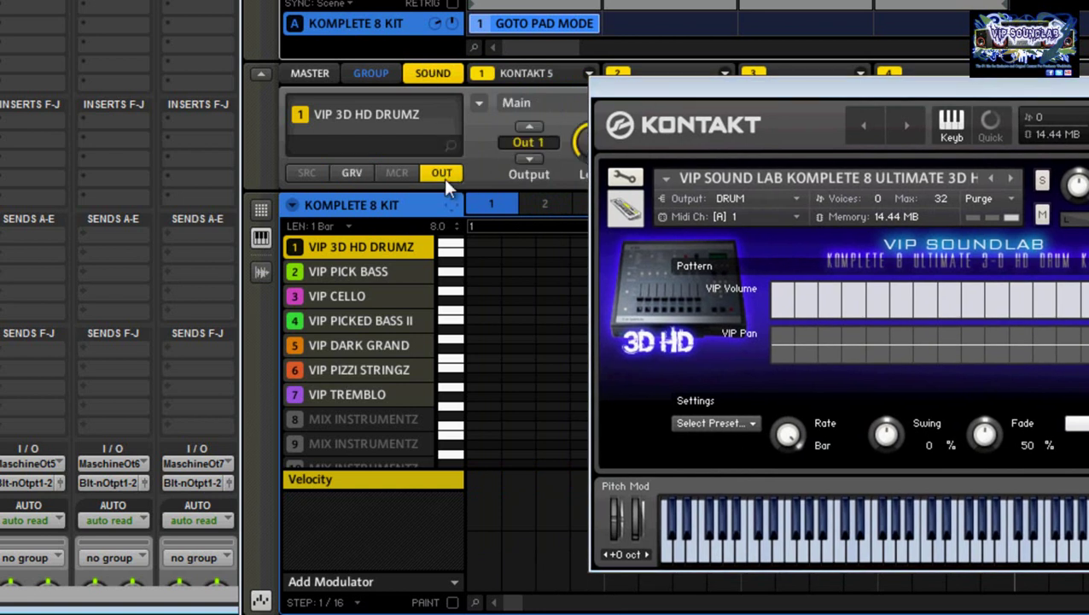
left_click_drag(629, 89, 724, 89)
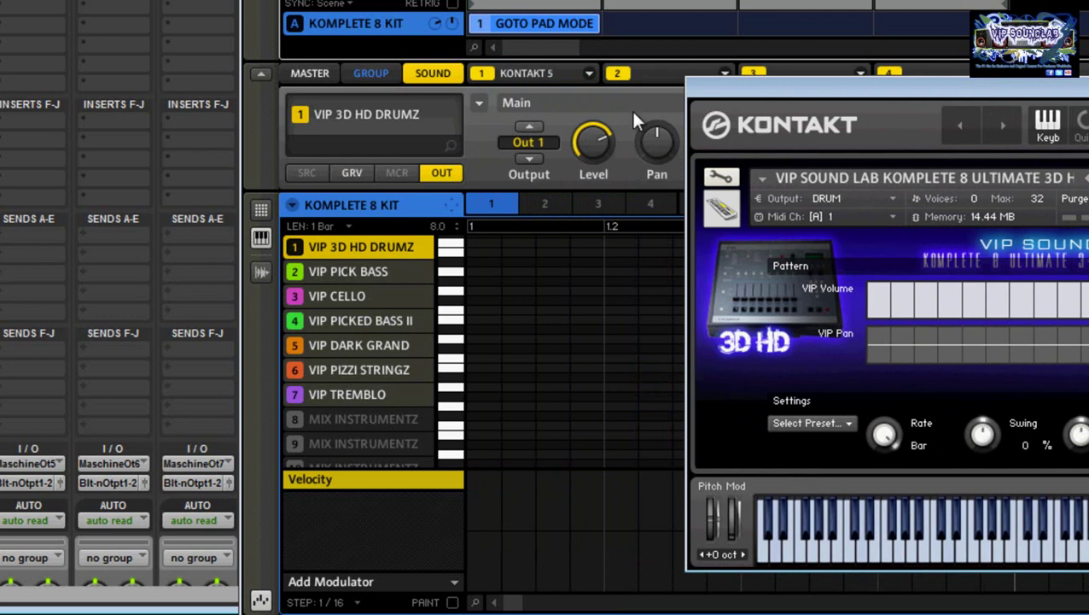
left_click(529, 143)
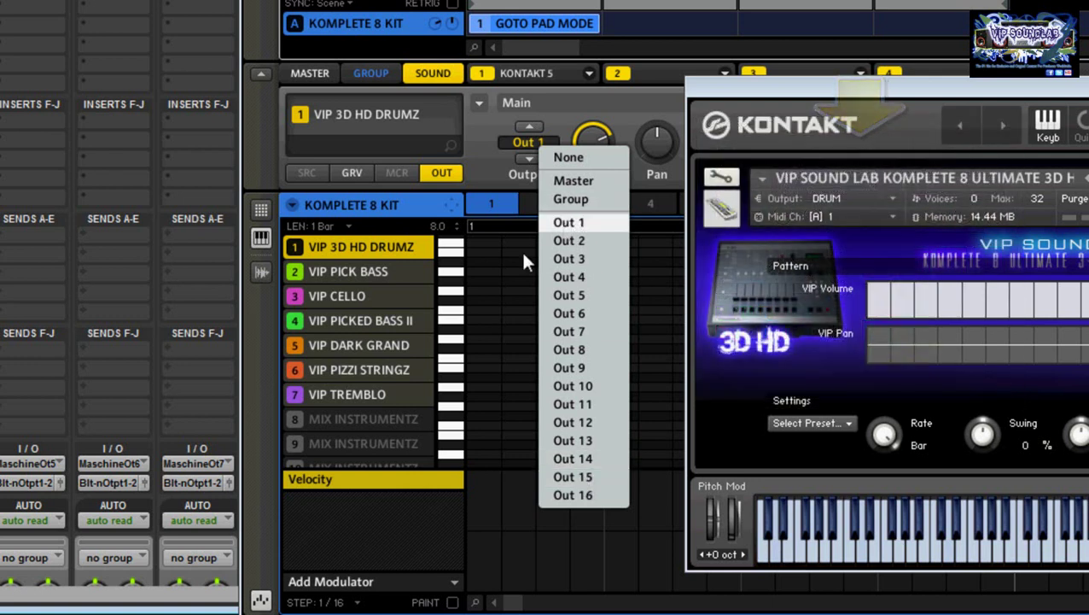
Confirm PICK BASS, CELLO, PICKED BASS II, DARK GRAND, PIZZI STRINGZ and TREMBLO use Out 2–Out 7.
left_click(401, 269)
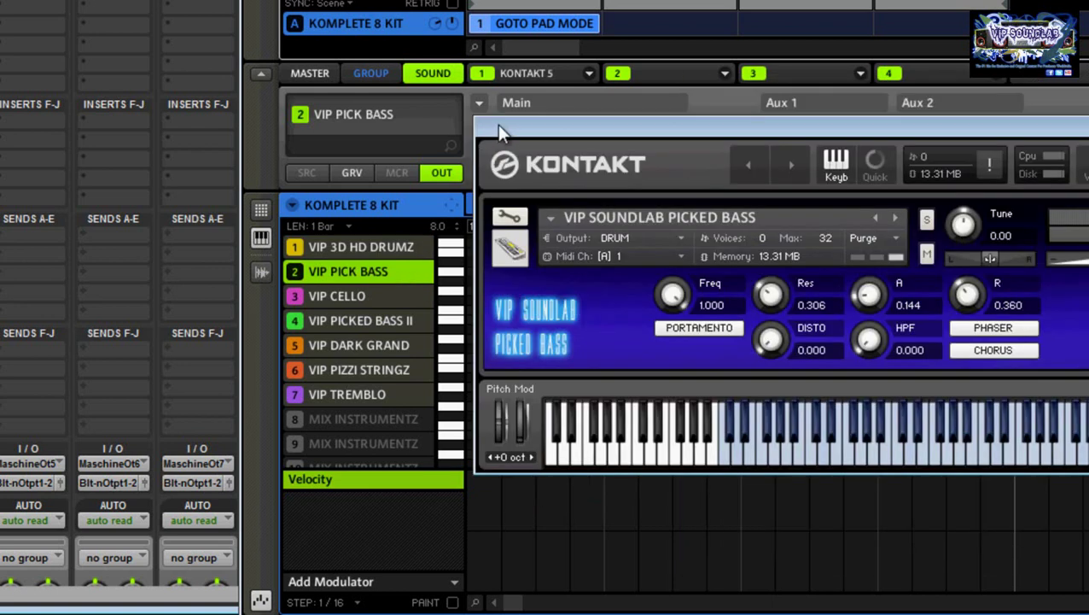
left_click_drag(500, 129, 613, 124)
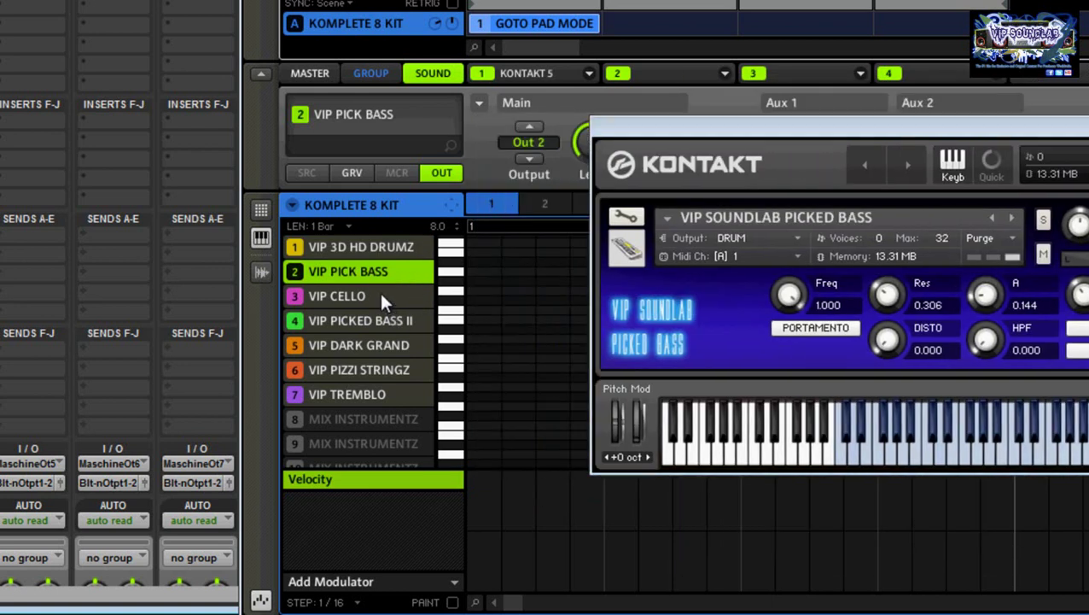
left_click(382, 297)
left_click_drag(529, 137, 649, 144)
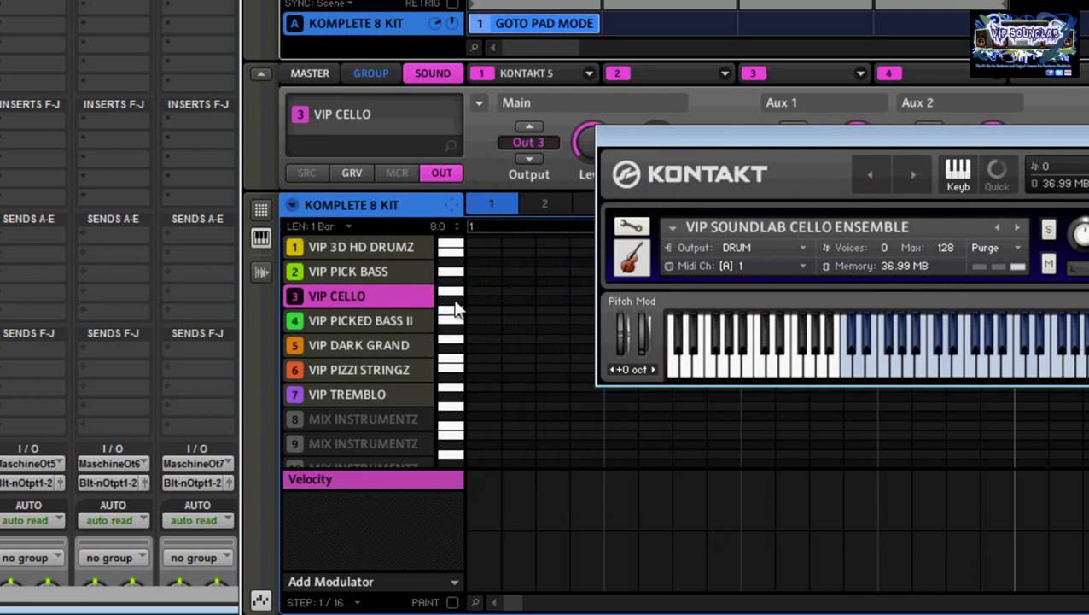
left_click(398, 320)
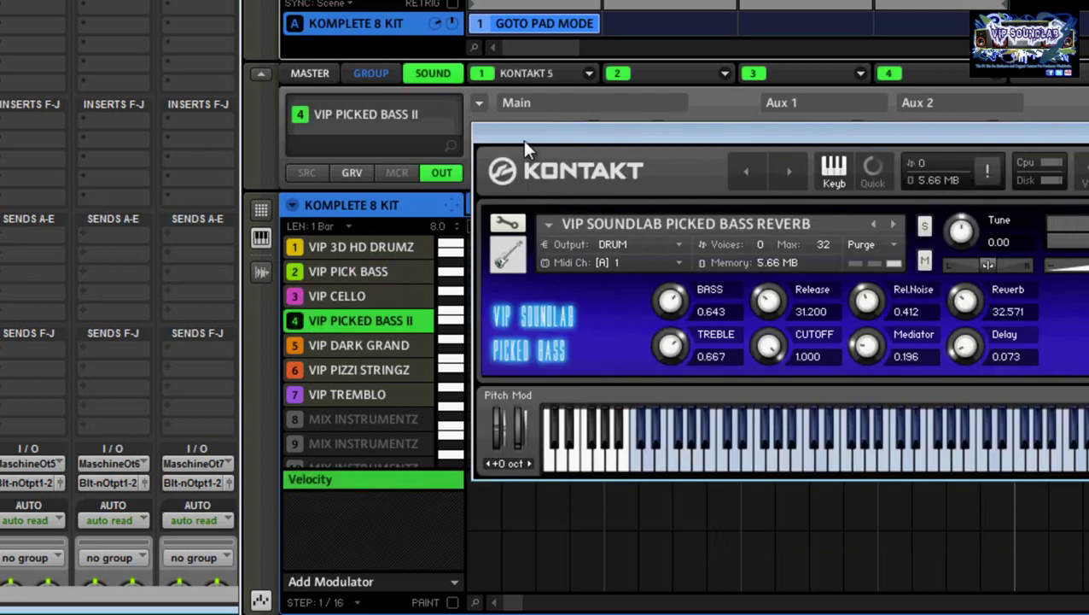
left_click_drag(523, 140, 671, 144)
left_click(397, 345)
left_click_drag(494, 145, 611, 134)
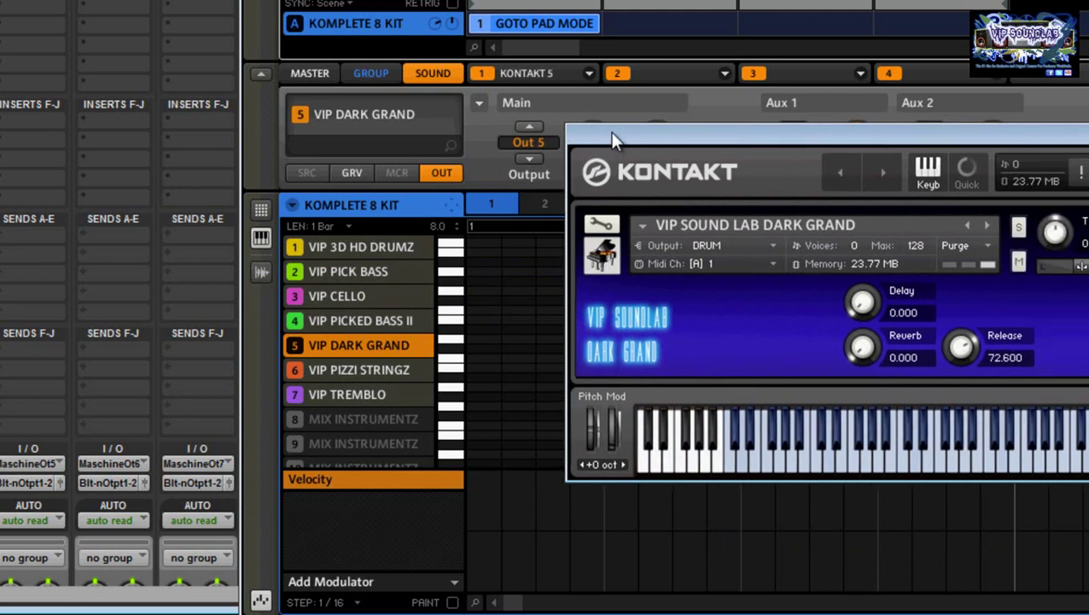
left_click(418, 368)
left_click_drag(530, 140, 612, 145)
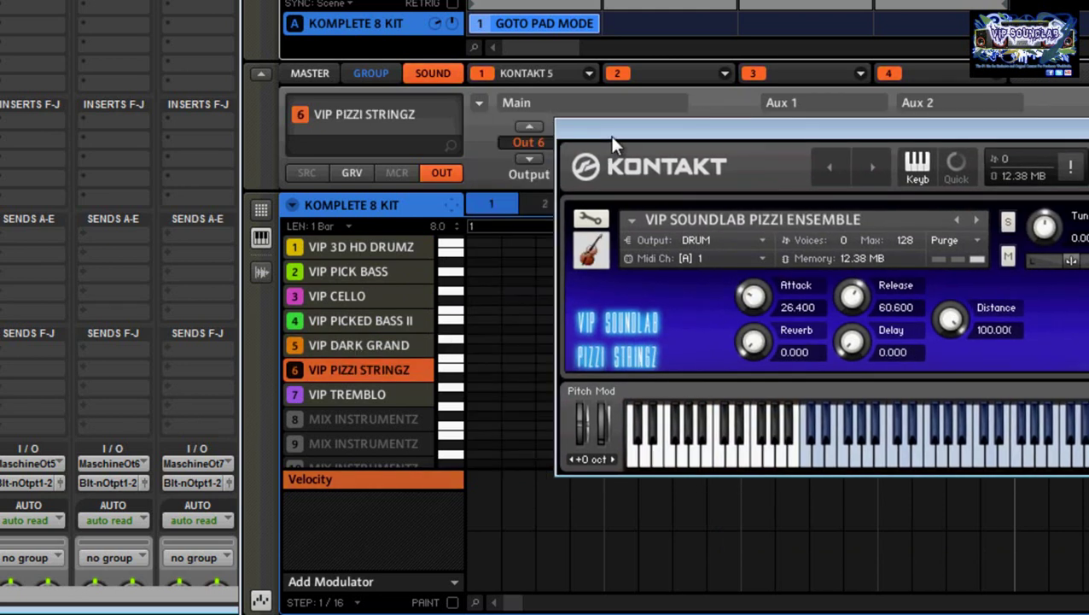
left_click(374, 392)
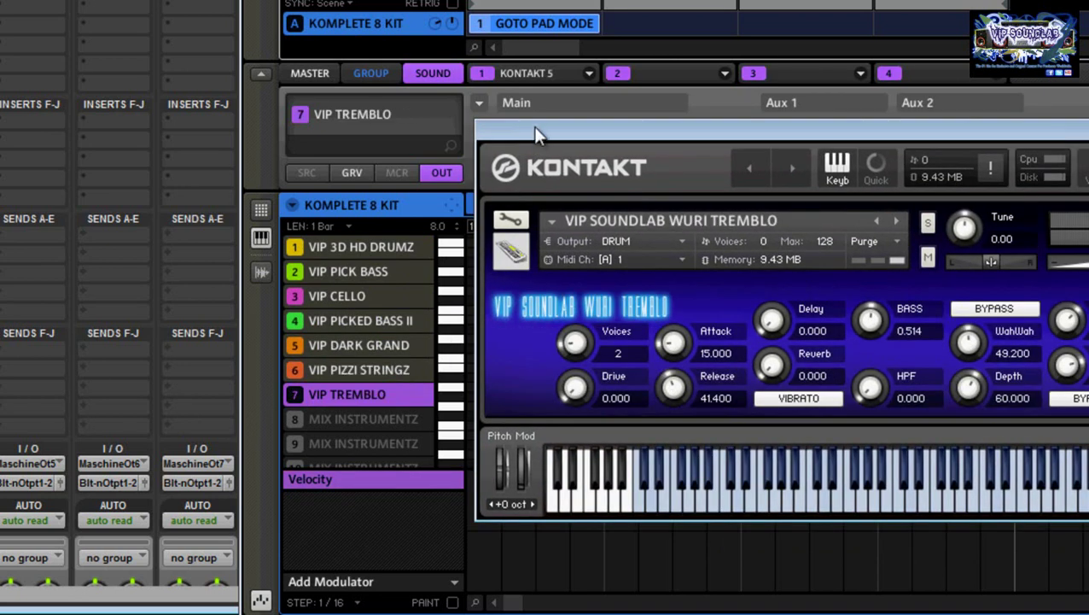
left_click_drag(533, 126, 628, 131)
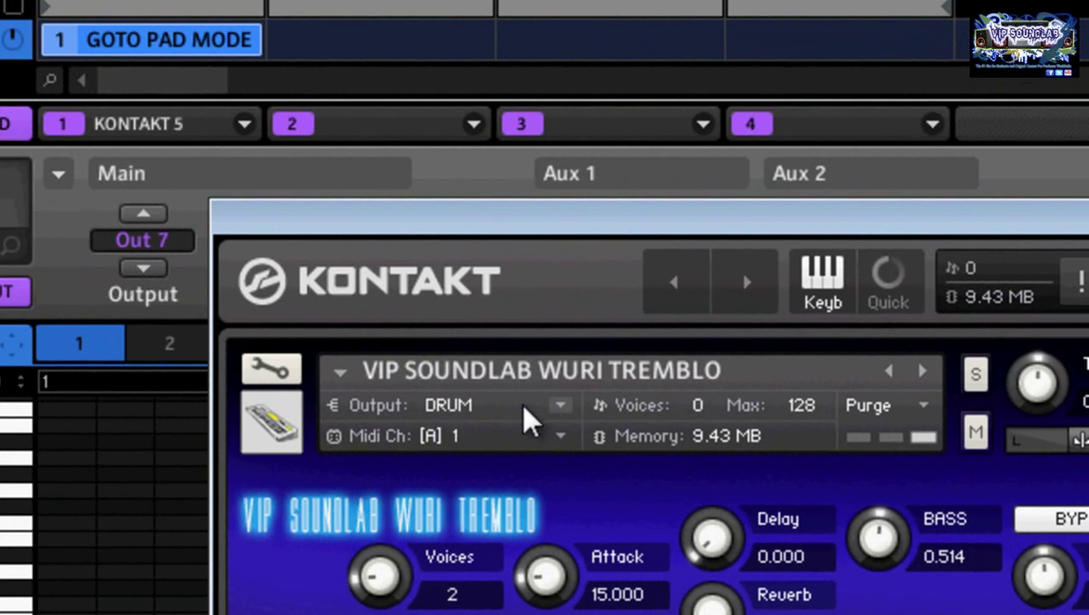
left_click(559, 406)
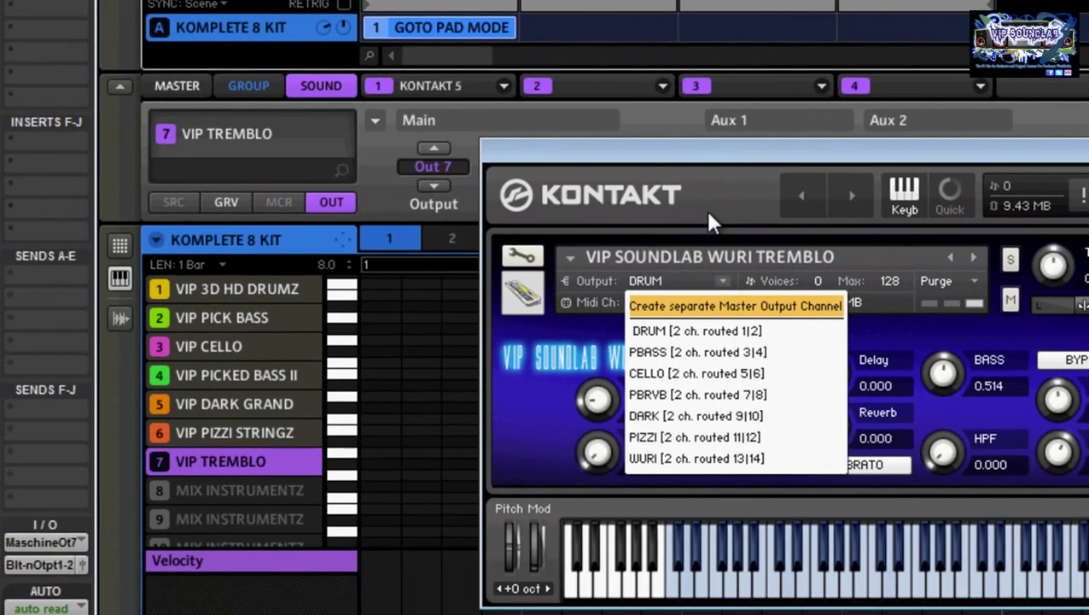
left_click(574, 474)
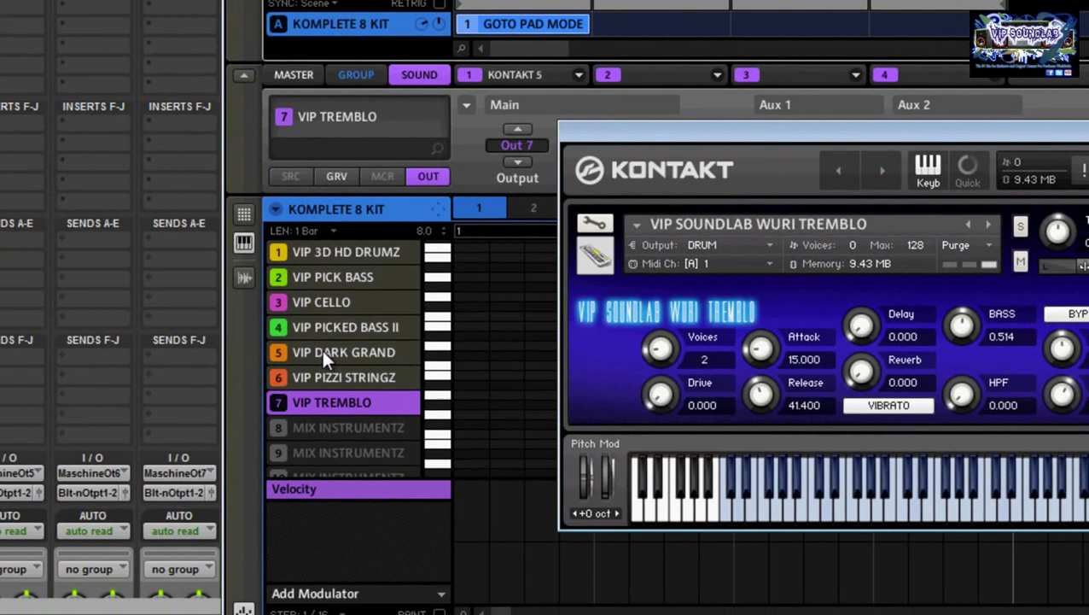
left_click(360, 376)
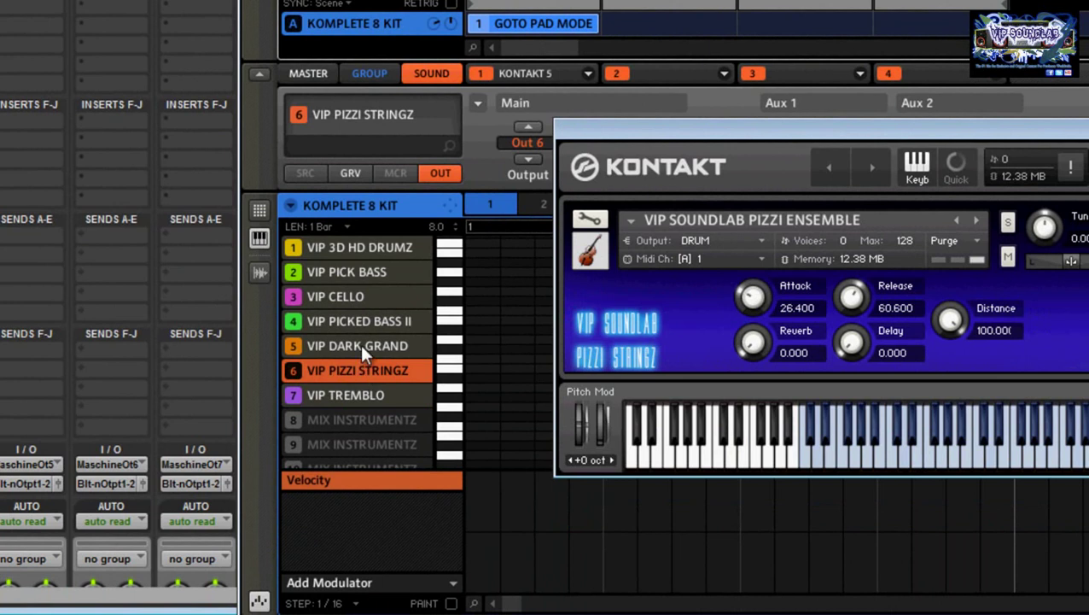
left_click(360, 344)
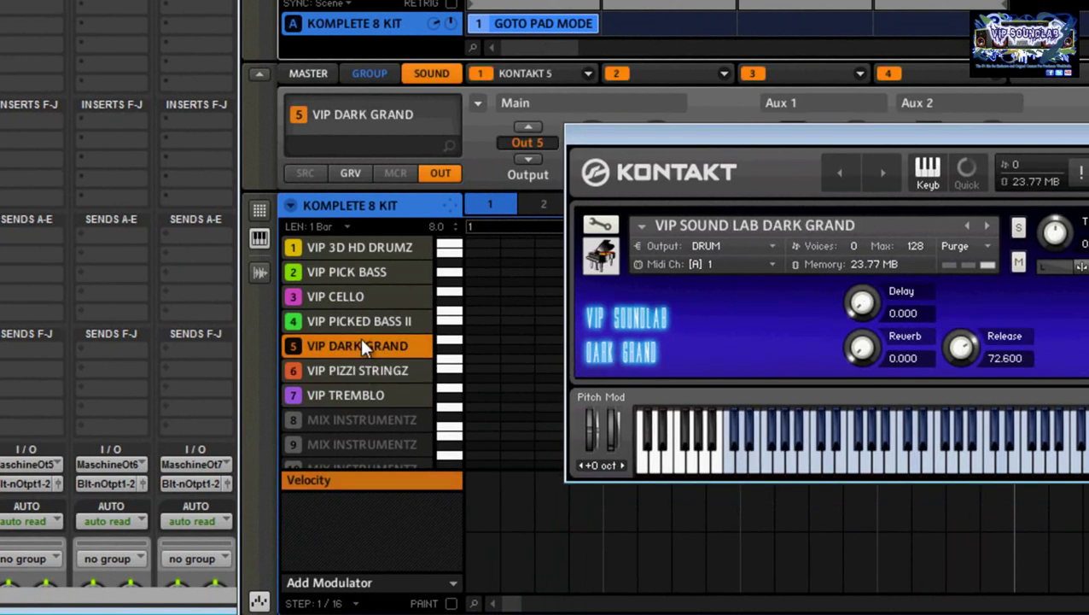
left_click(361, 324)
left_click(362, 294)
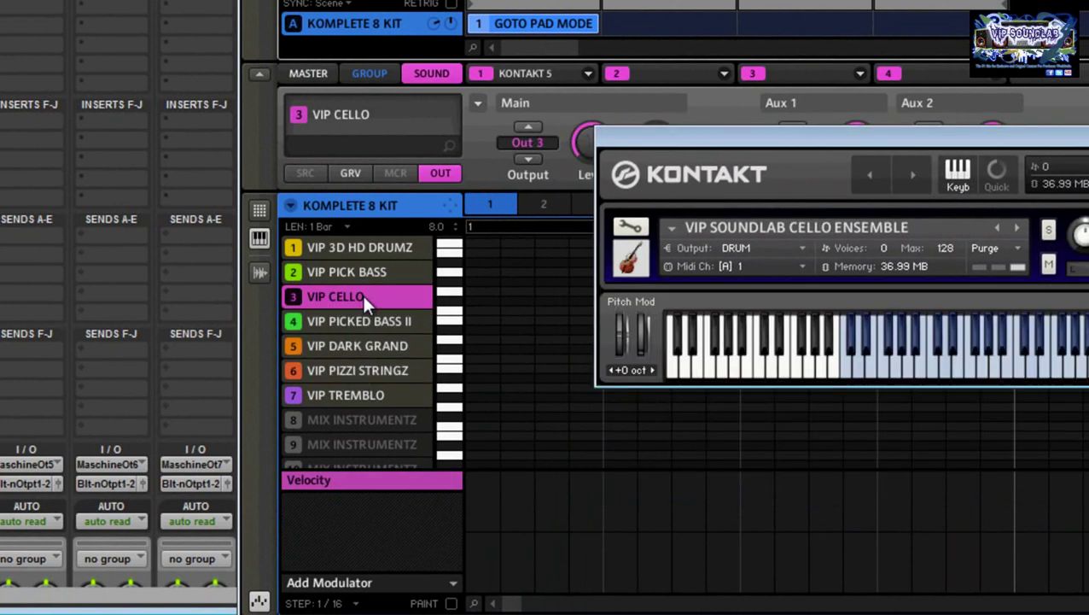
left_click(364, 271)
right_click(365, 272)
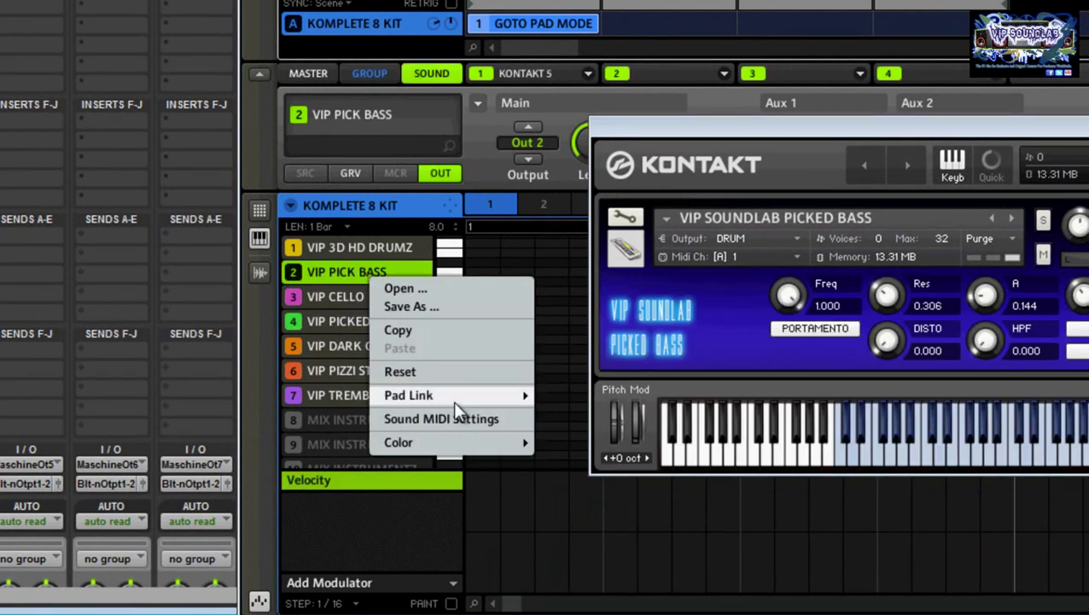
mouse_move(454, 401)
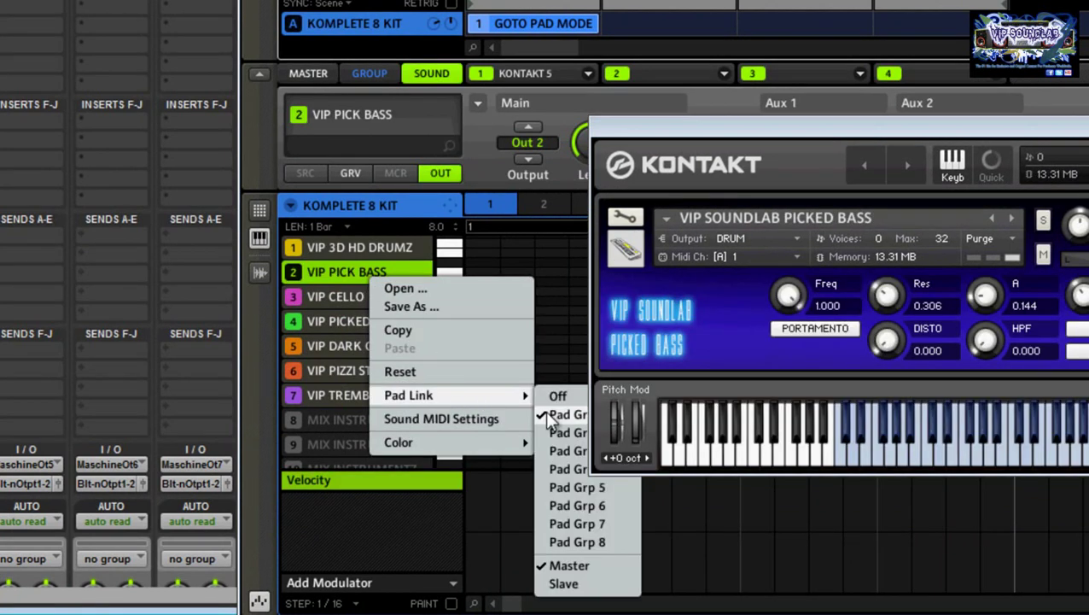
left_click(336, 324)
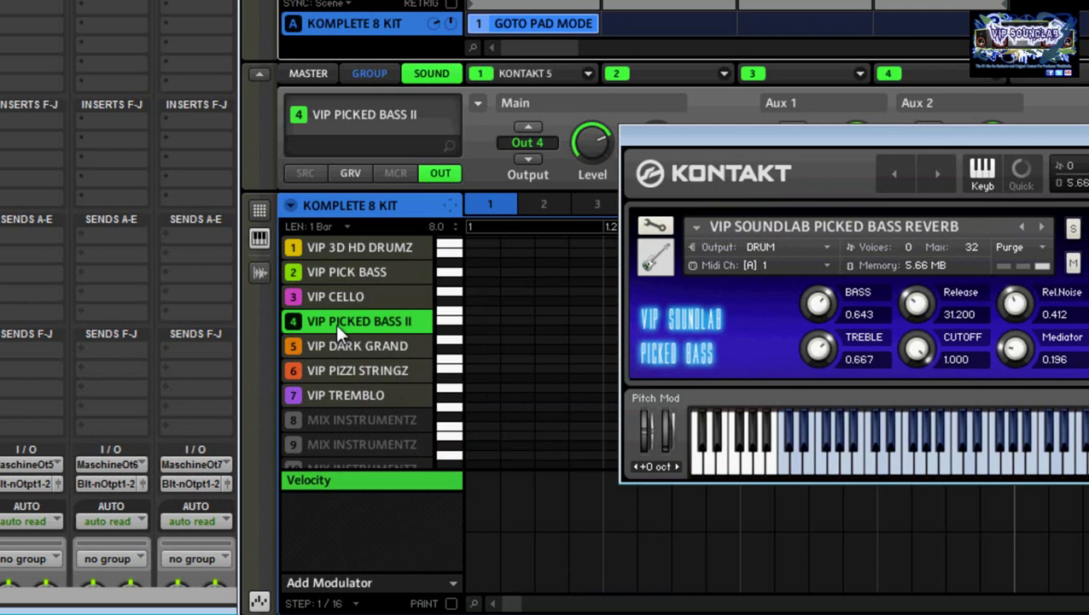
right_click(336, 323)
mouse_move(425, 449)
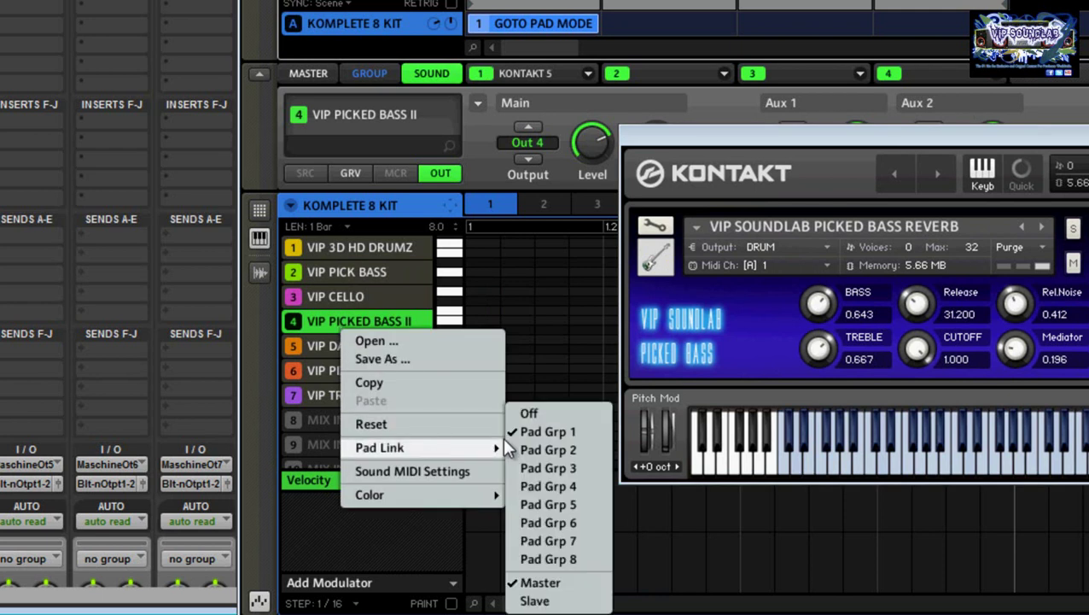
left_click(480, 171)
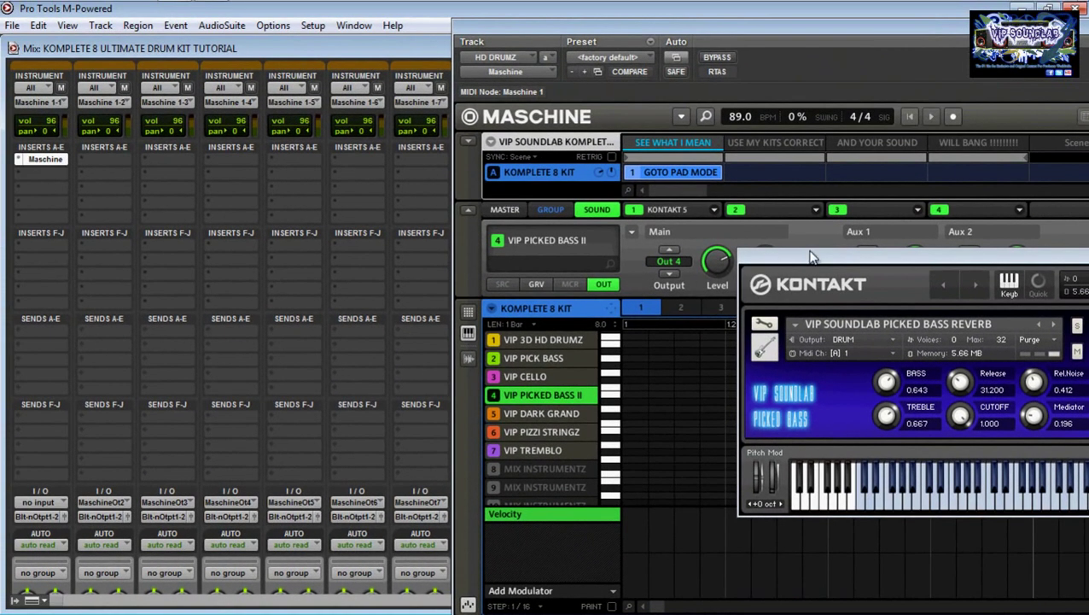
left_click_drag(812, 255, 772, 257)
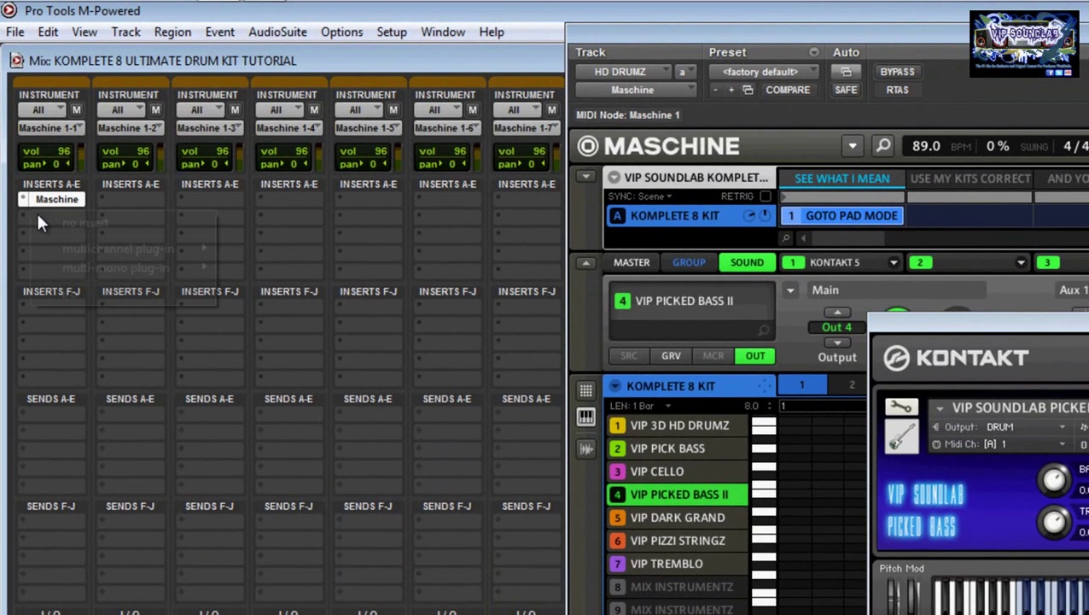
left_click(41, 235)
mouse_move(97, 246)
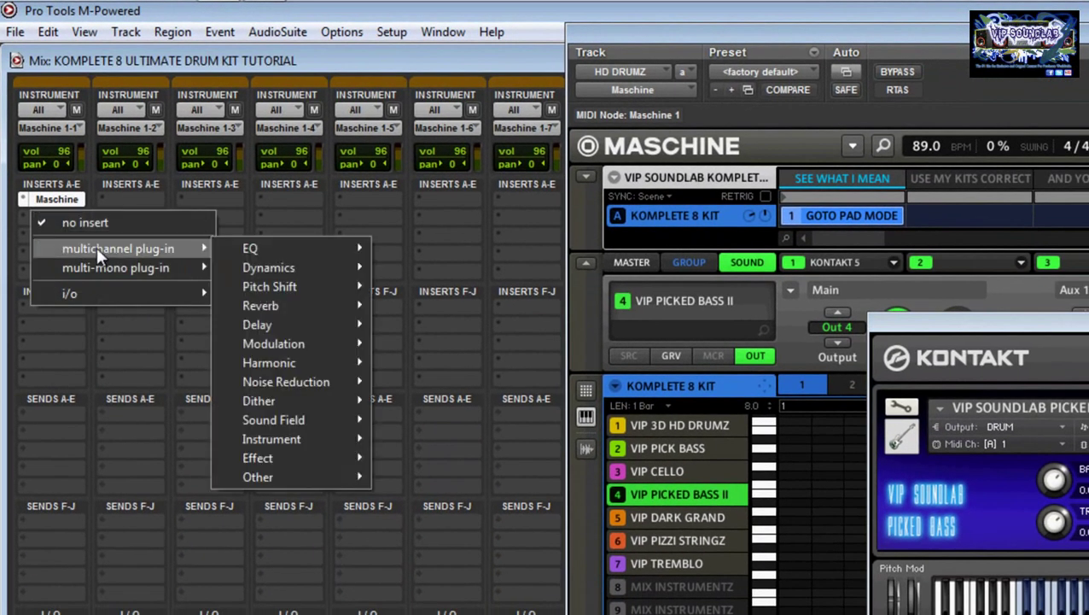
mouse_move(288, 439)
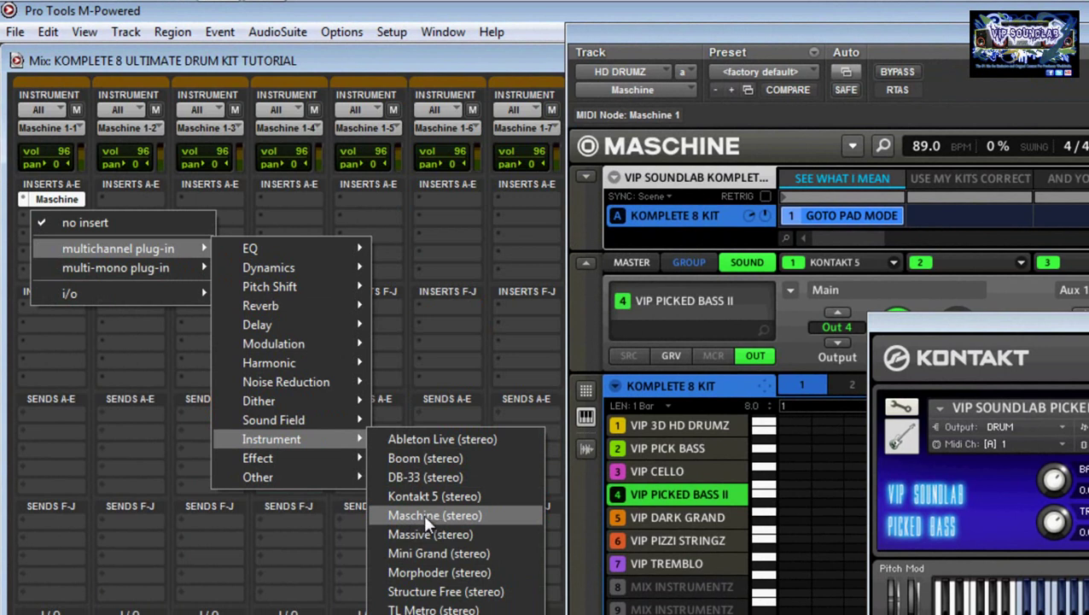
mouse_move(273, 245)
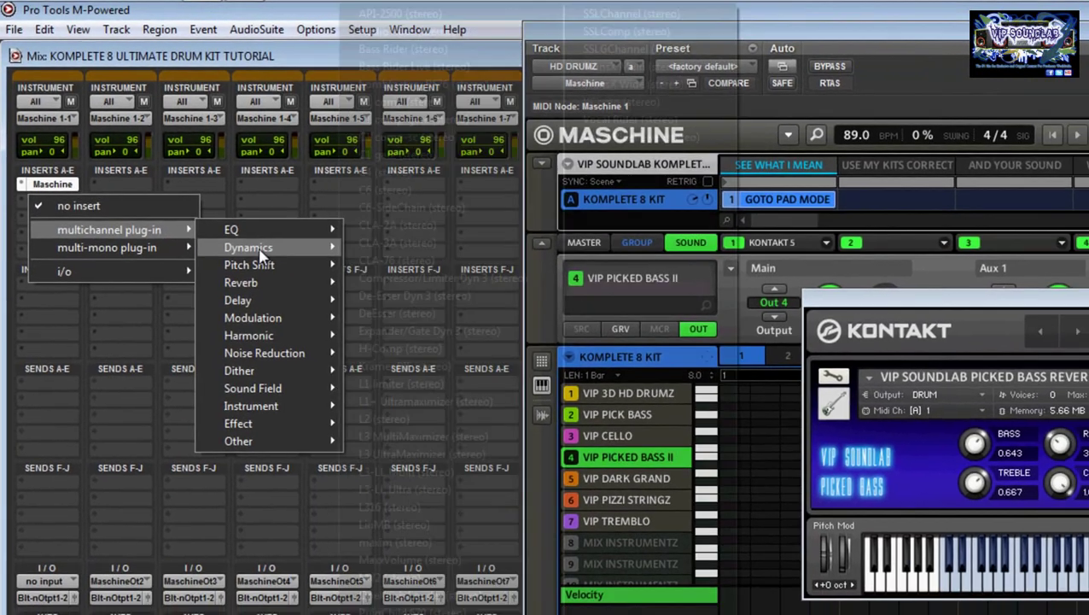
mouse_move(278, 268)
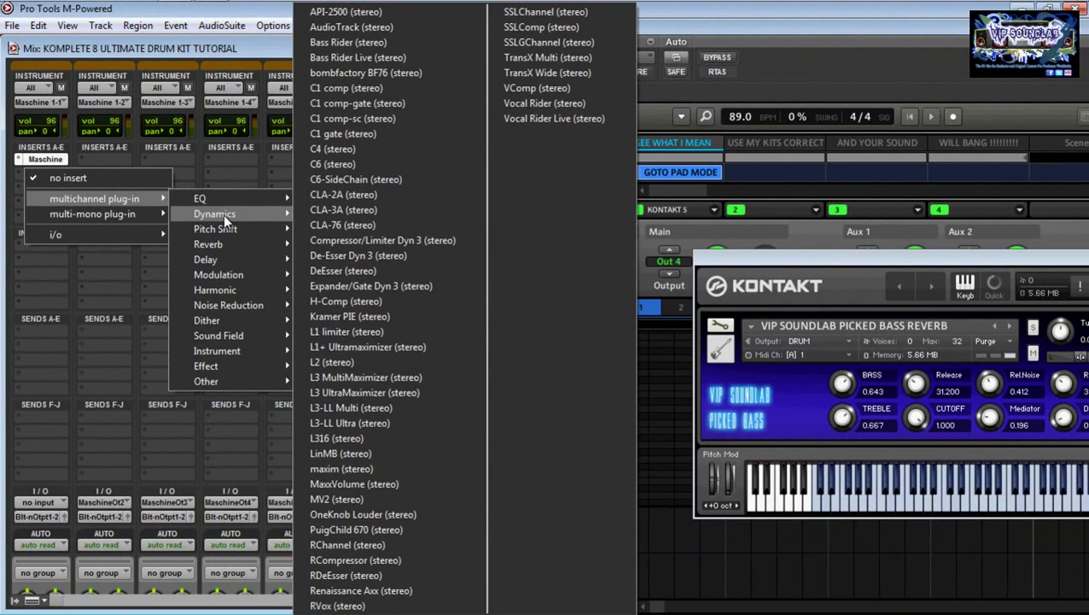
mouse_move(226, 231)
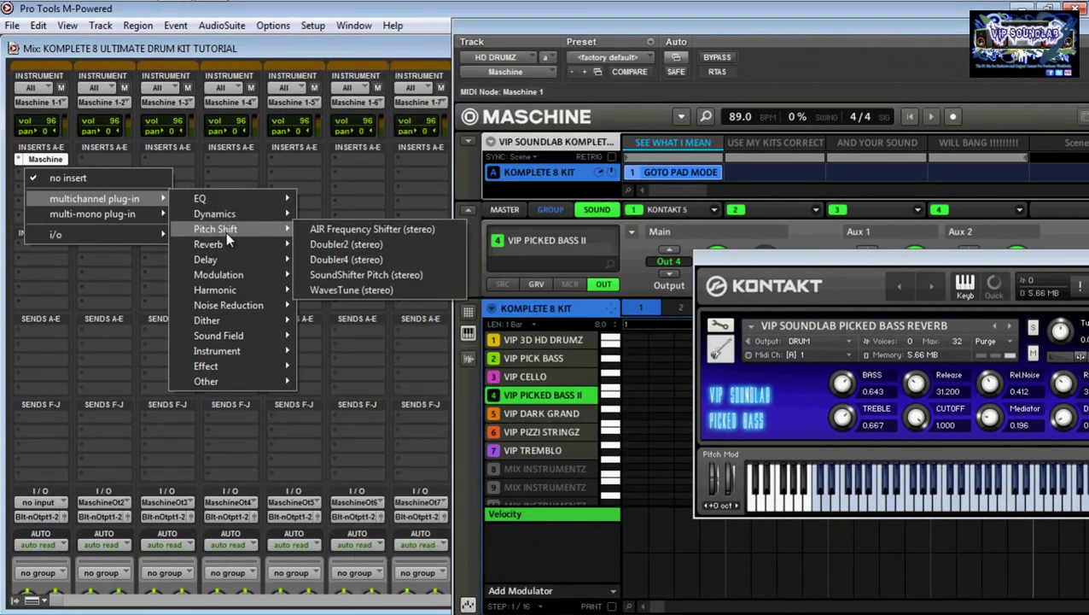
left_click(262, 142)
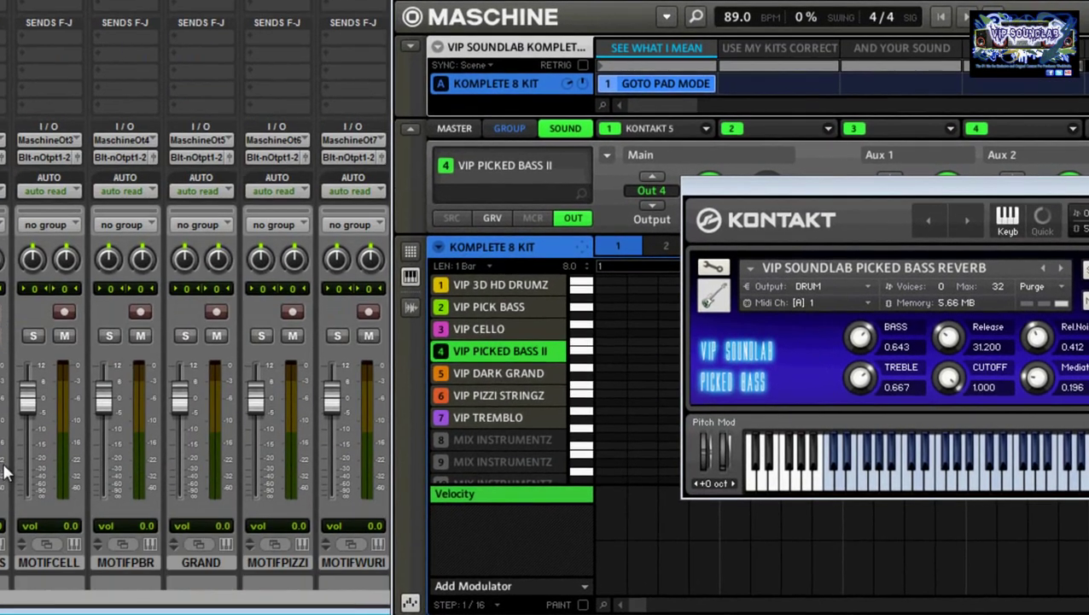
Play test notes for the MOTIFPBR, HD DRUMZ and MOTIFBASS tracks.
scroll(8, 414, "down", 2)
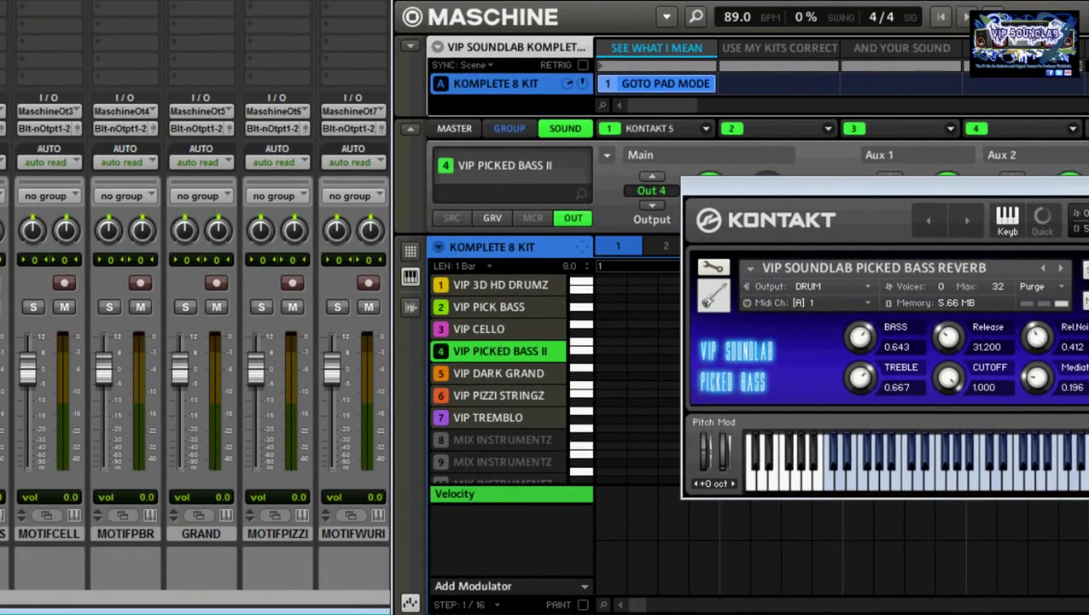
left_click(997, 483)
left_click(998, 483)
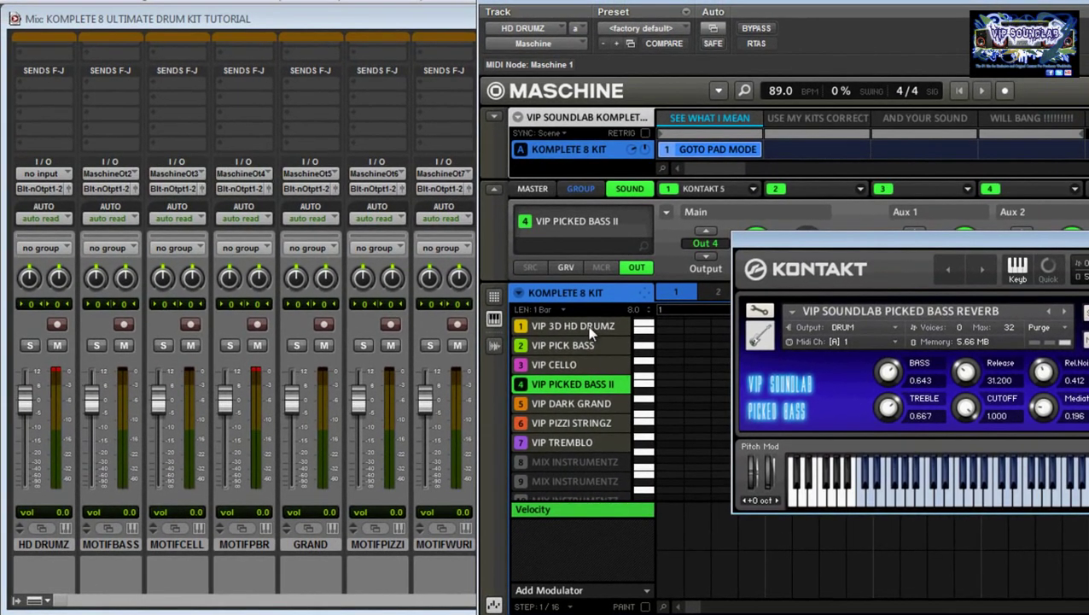
left_click(594, 328)
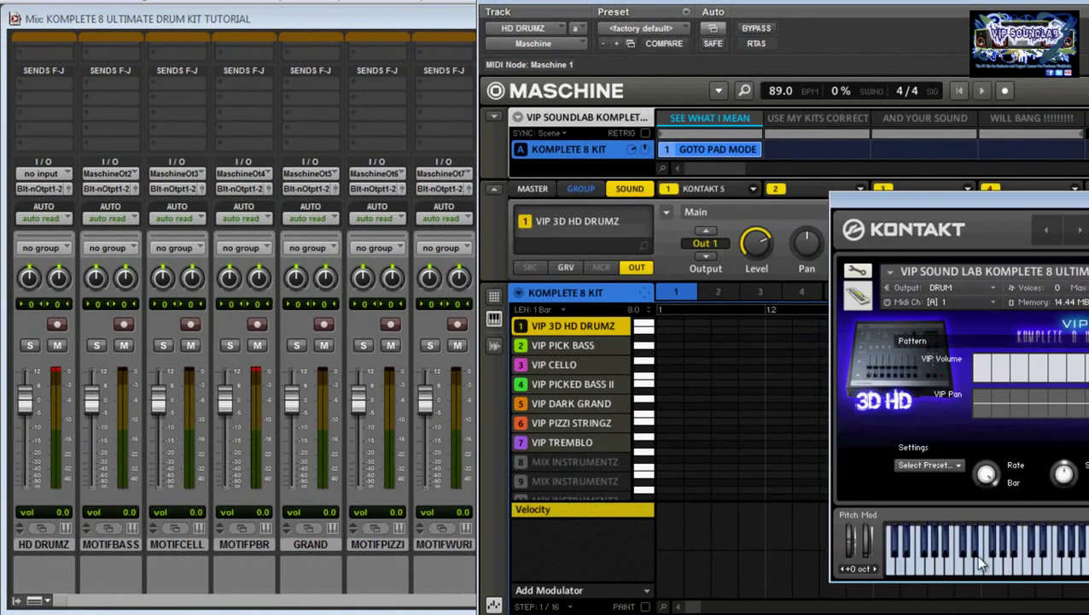
left_click(1039, 571)
left_click(553, 347)
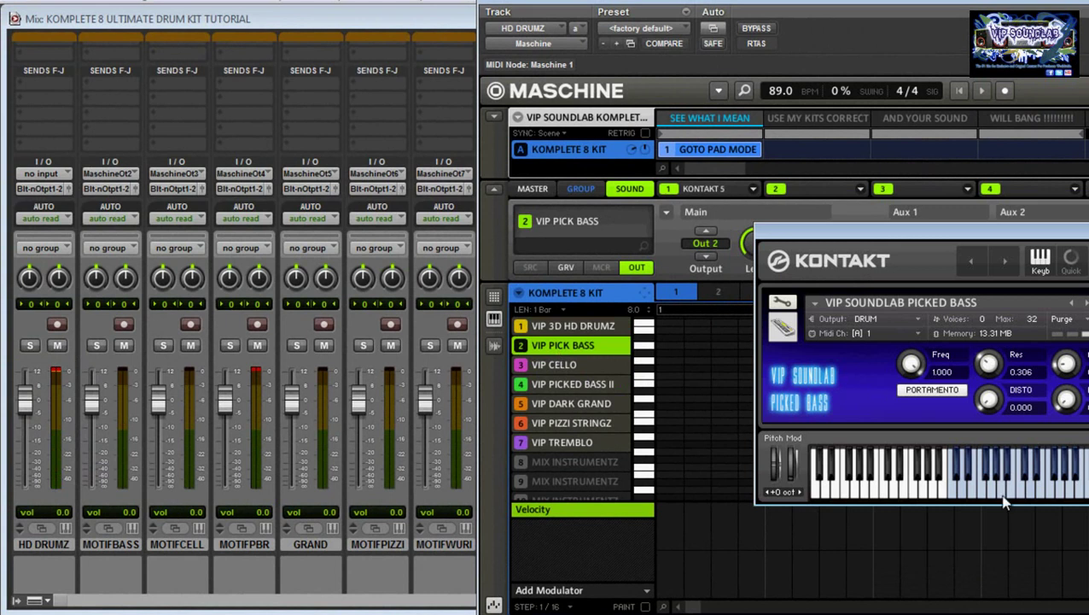
left_click(1062, 489)
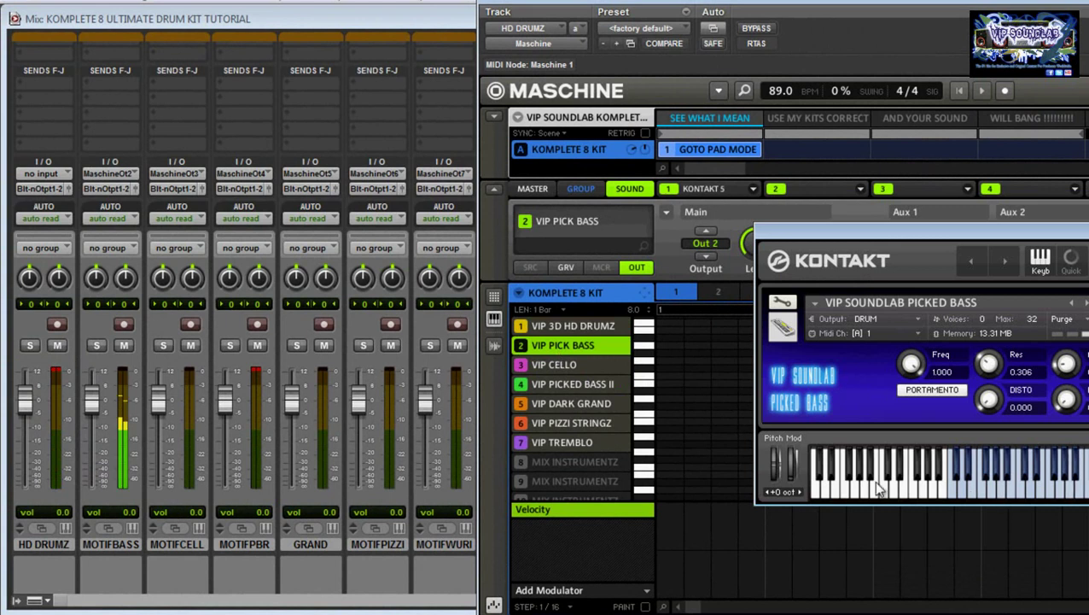
left_click(1069, 488)
Play test notes for PIZZI STRINGZ and TREMBLO on the MOTIFPIZZI and MOTIFWURI tracks.
left_click(561, 421)
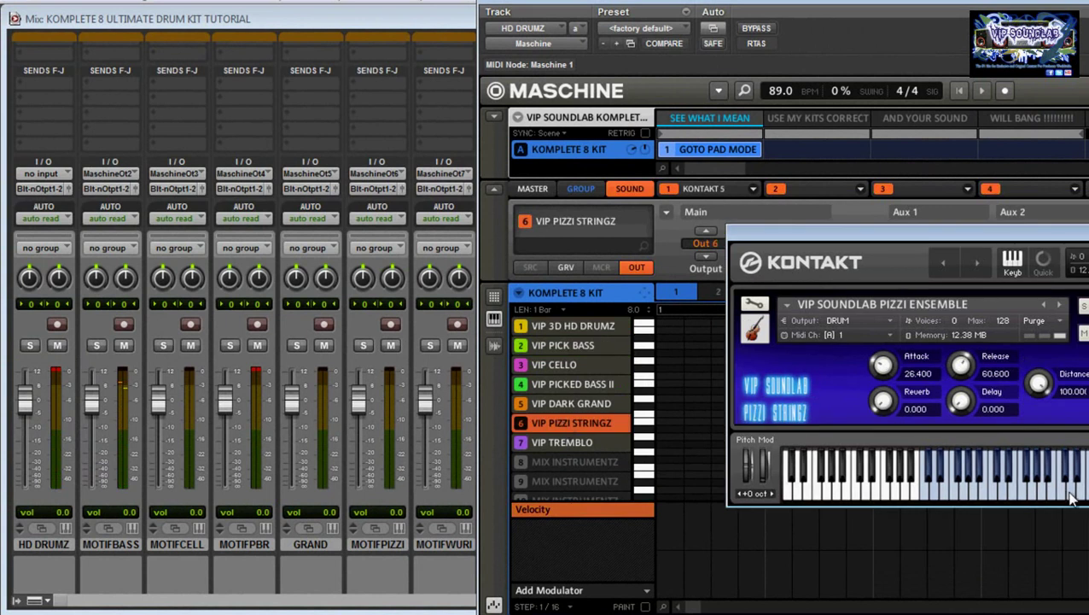
left_click(1070, 493)
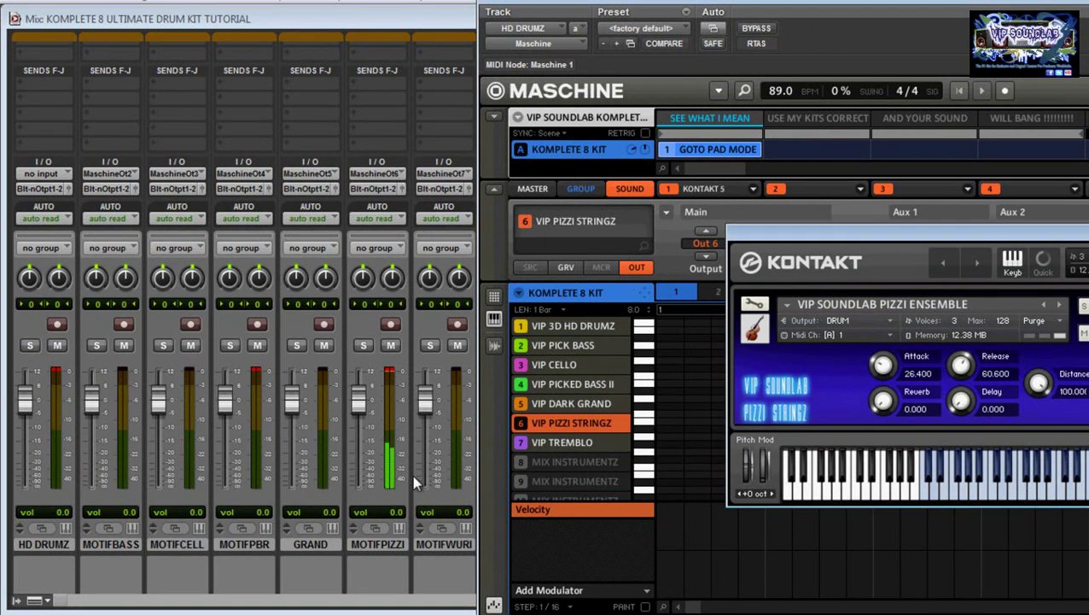
left_click(586, 442)
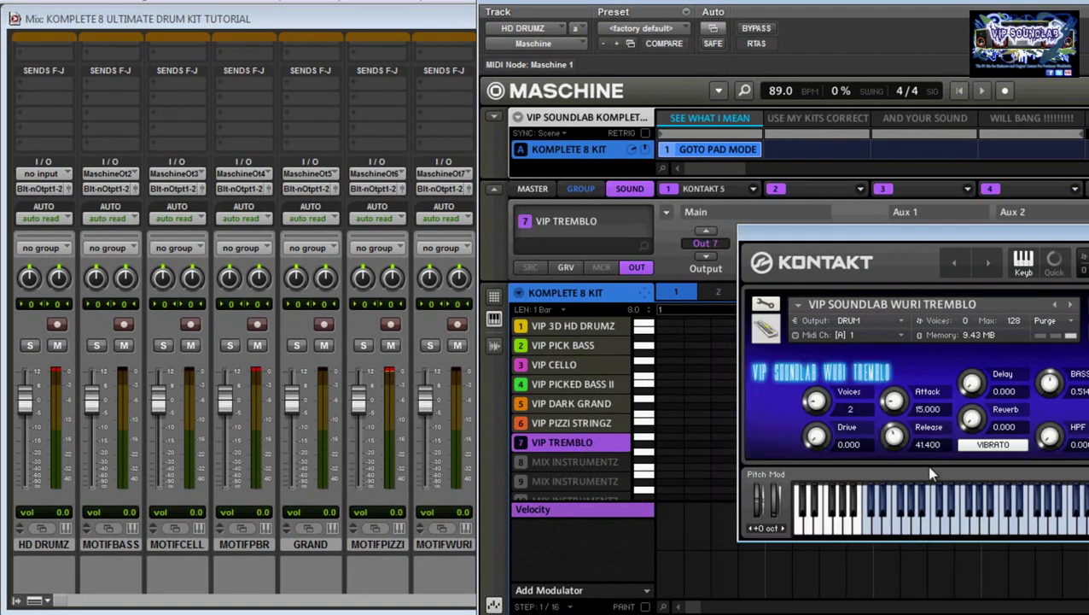
left_click(1079, 514)
left_click(1079, 515)
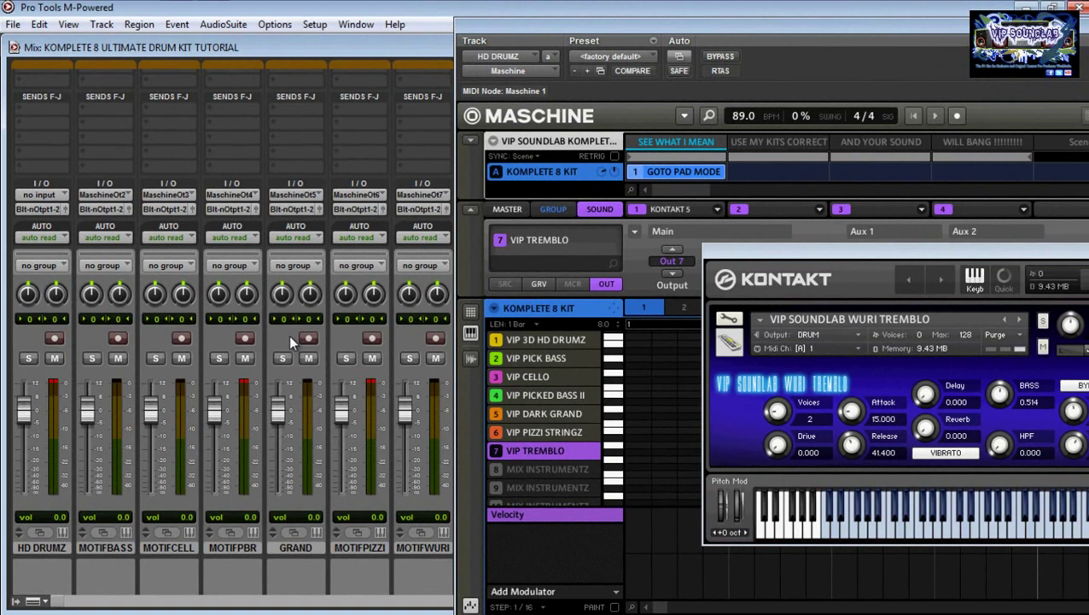
scroll(292, 323, "up", 6)
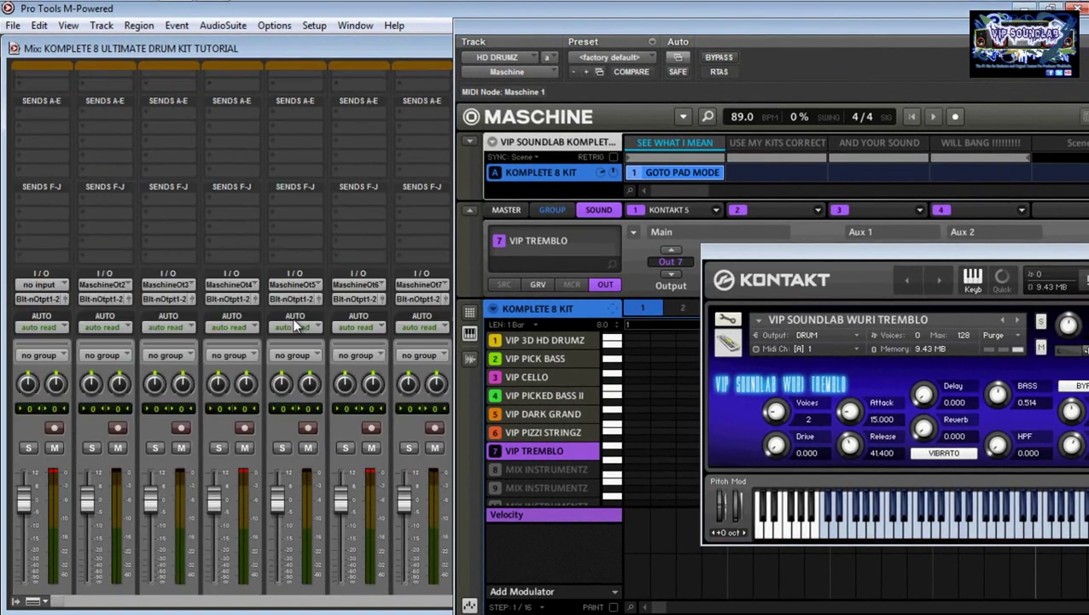
scroll(292, 323, "up", 3)
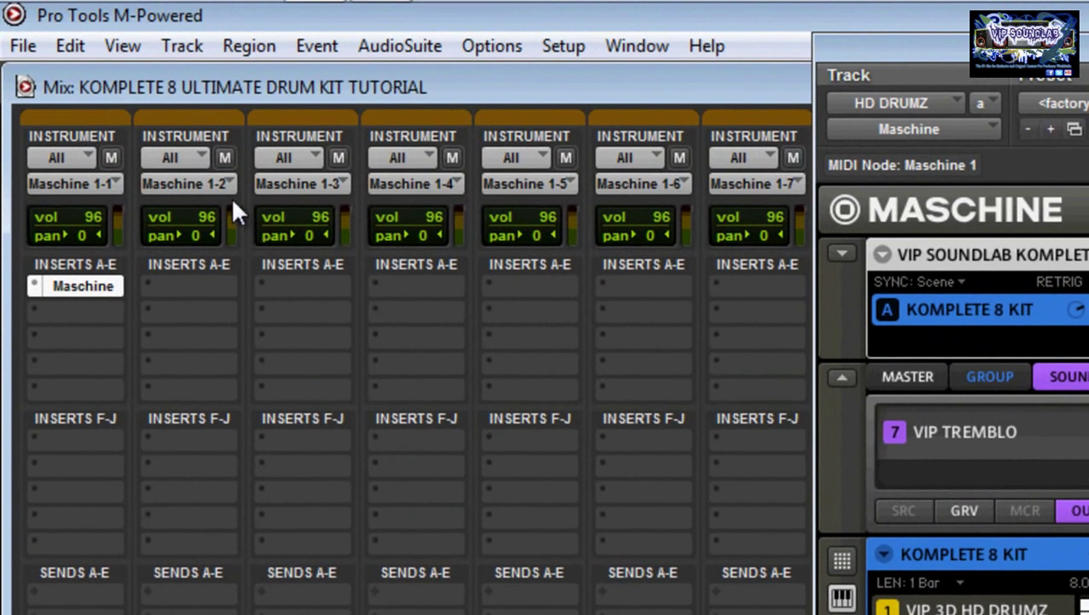
left_click(209, 177)
mouse_move(227, 228)
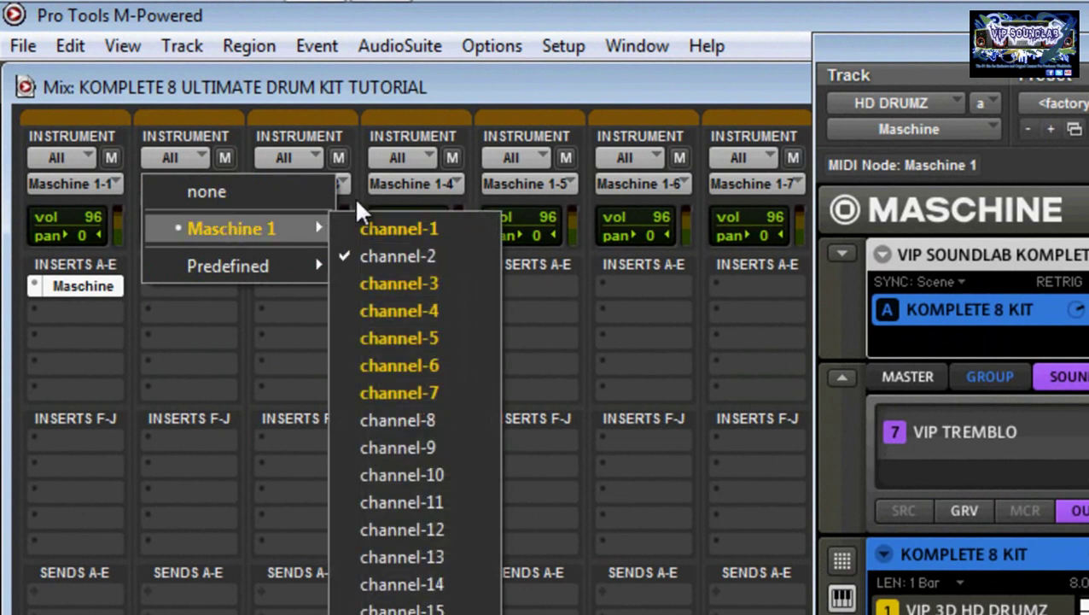
left_click(339, 179)
mouse_move(353, 230)
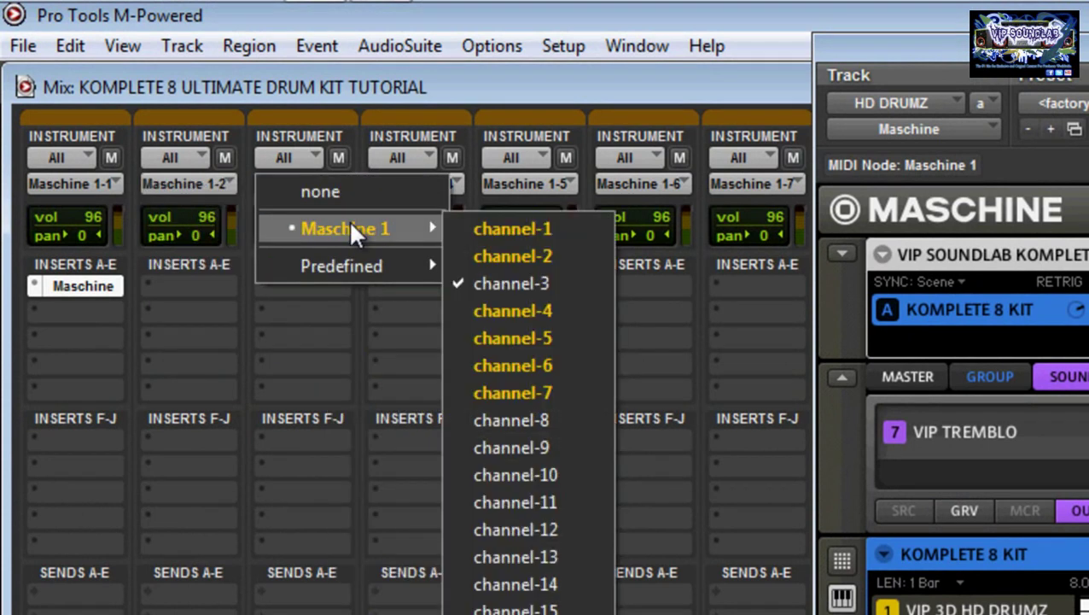
left_click(456, 184)
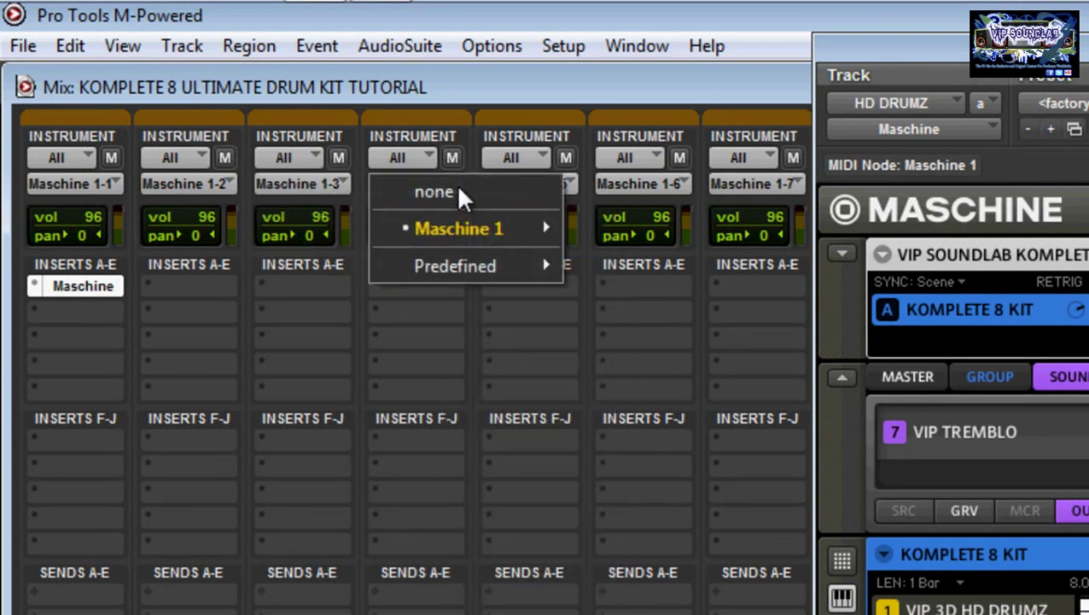
left_click(568, 186)
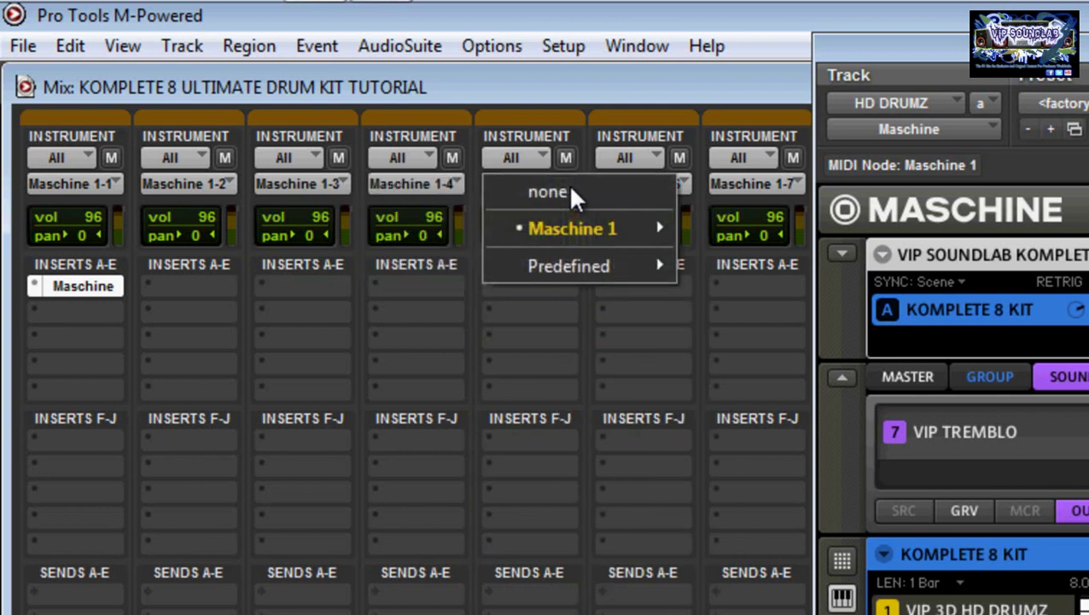
left_click(683, 184)
mouse_move(693, 235)
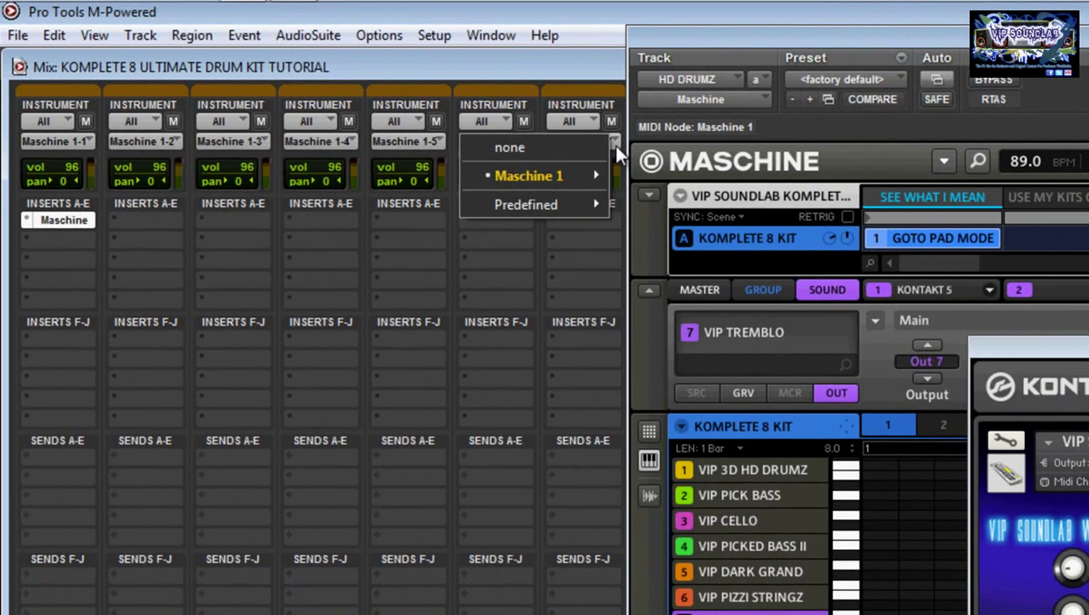
mouse_move(614, 171)
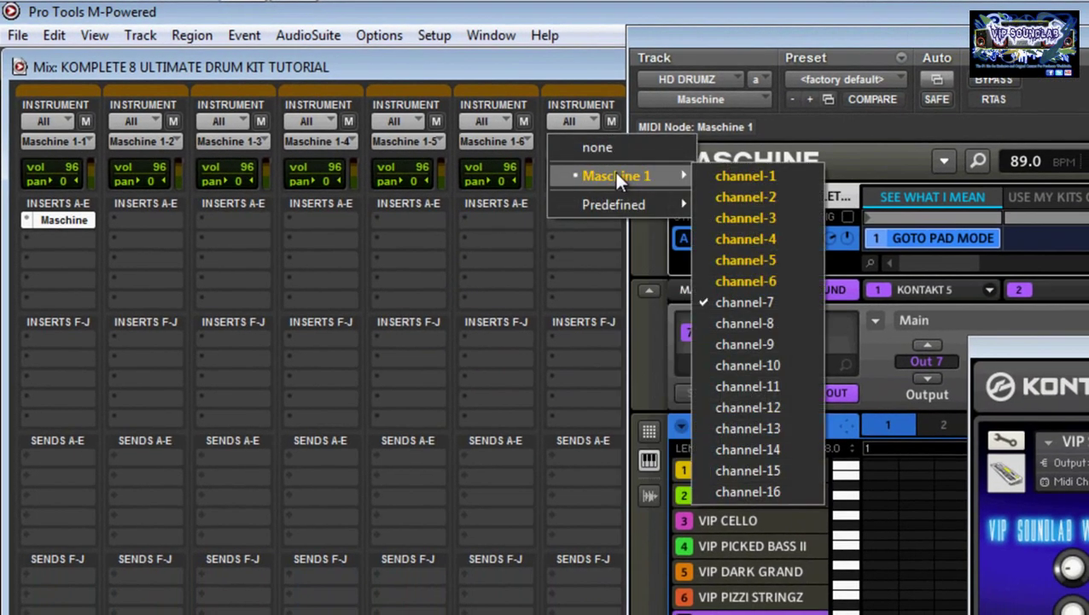
left_click(574, 68)
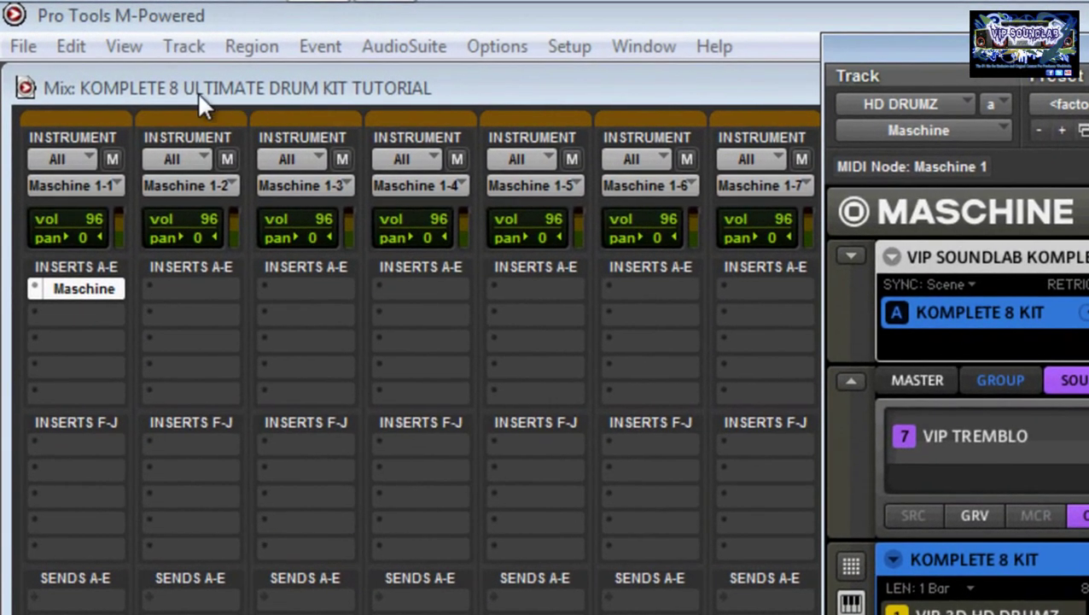
left_click(132, 47)
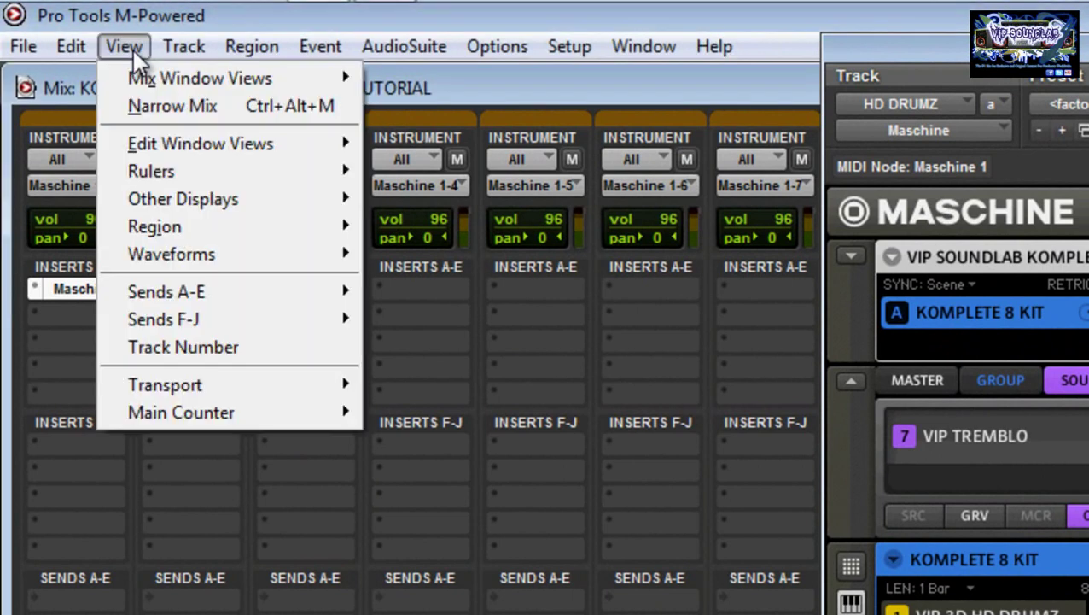
mouse_move(168, 147)
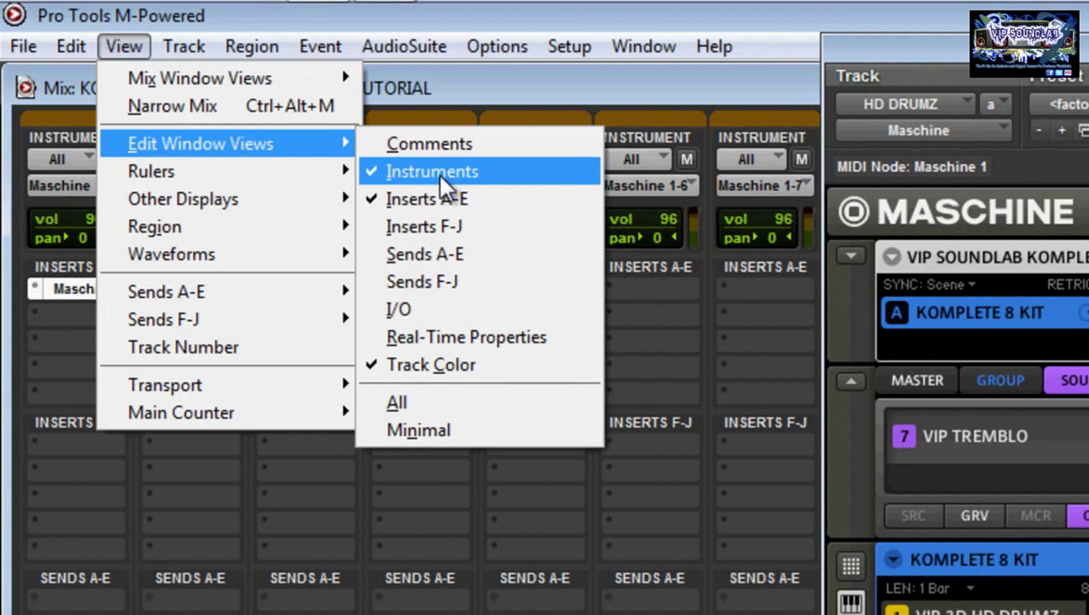
mouse_move(312, 93)
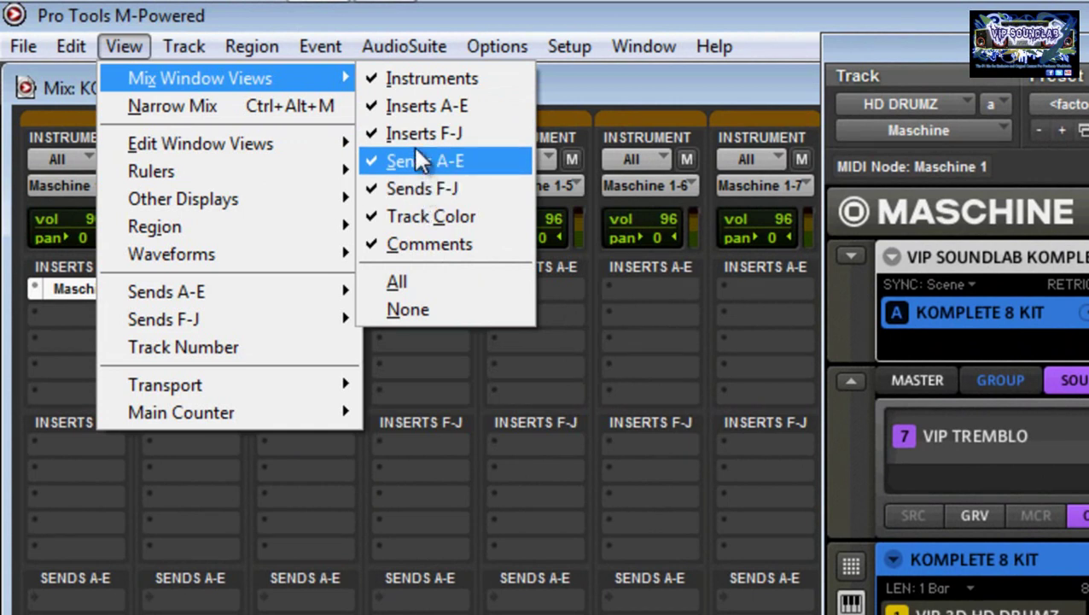
left_click(594, 98)
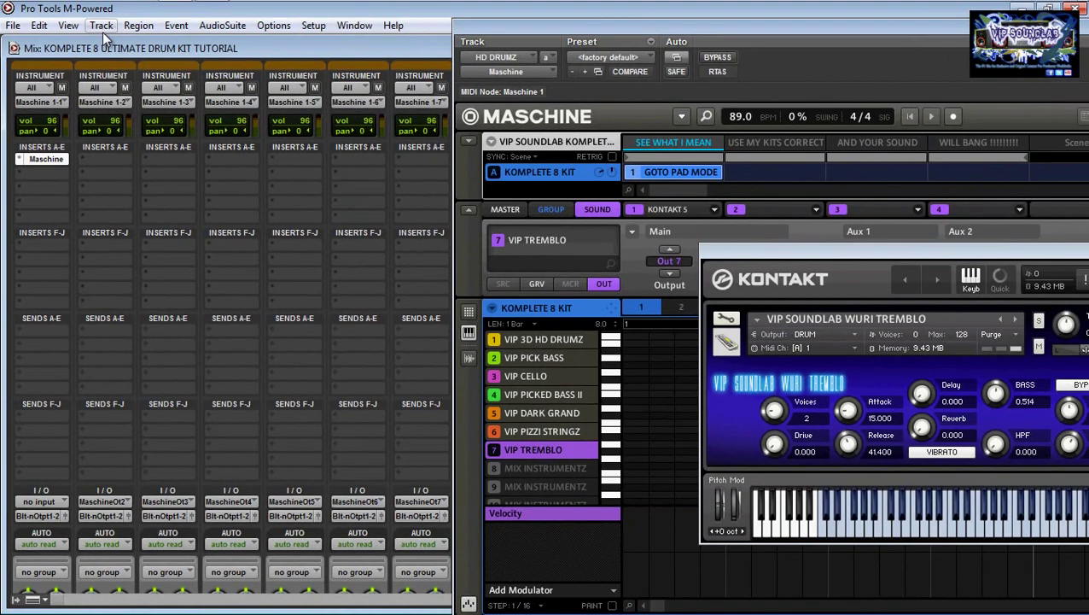
Open the New Tracks dialog from the Track menu and cancel it without adding tracks.
left_click(102, 31)
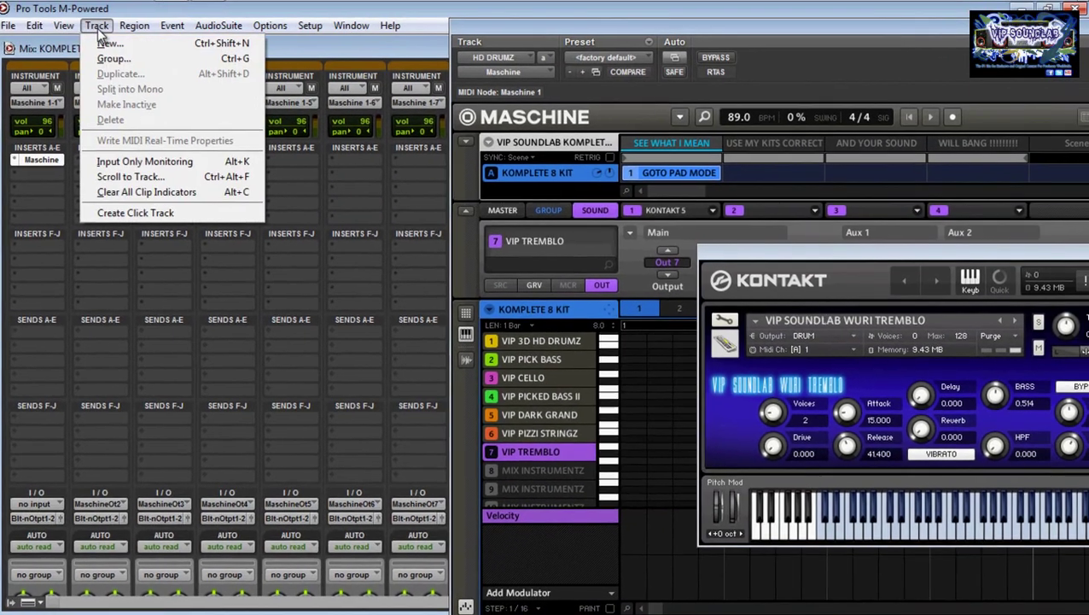
left_click(44, 46)
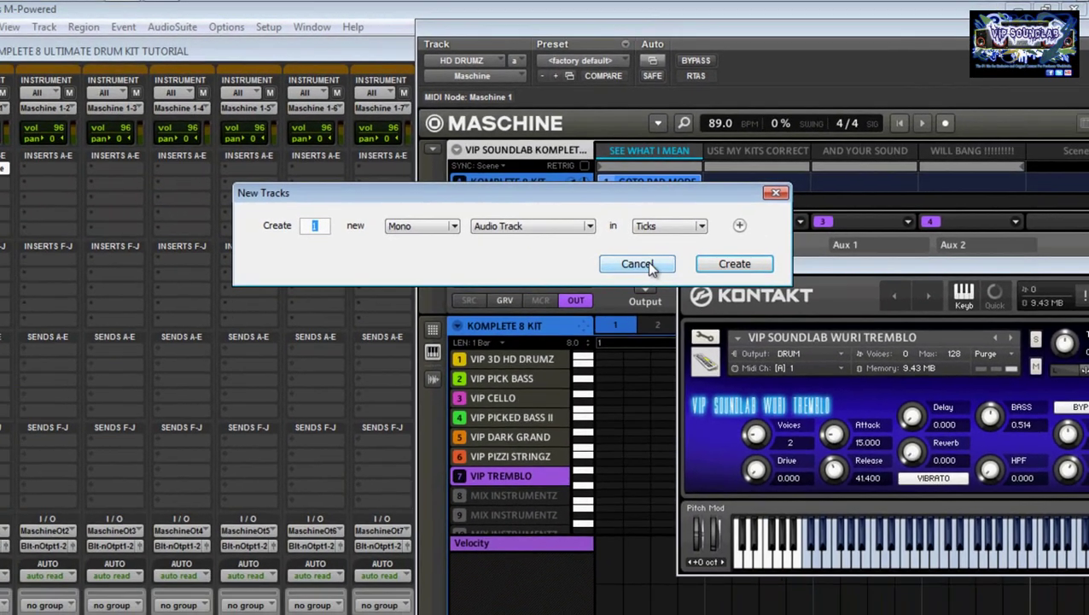
left_click(556, 332)
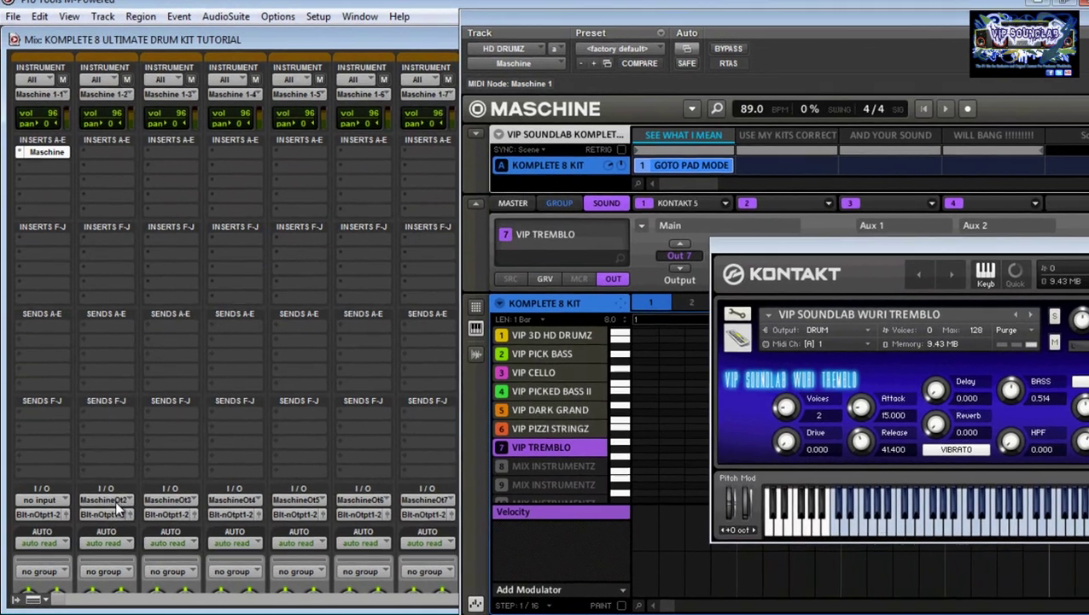
left_click(111, 501)
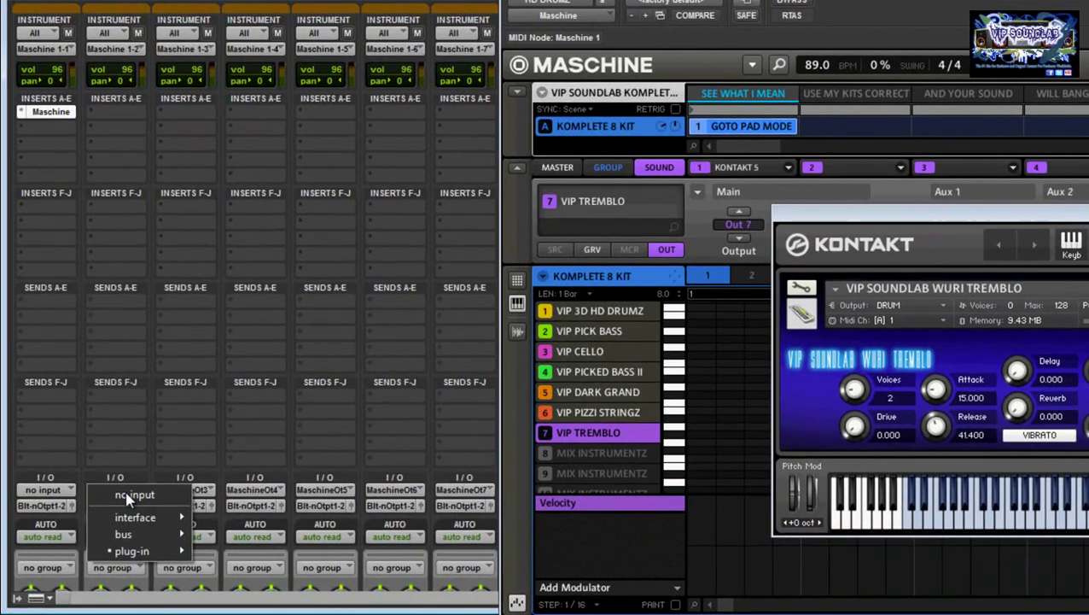
mouse_move(110, 556)
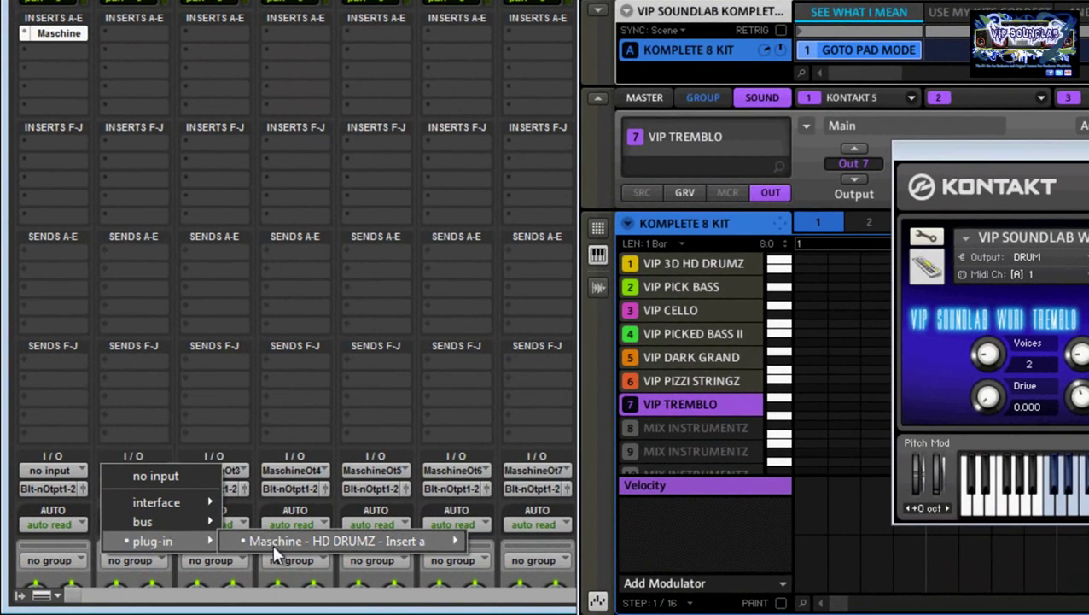
mouse_move(273, 543)
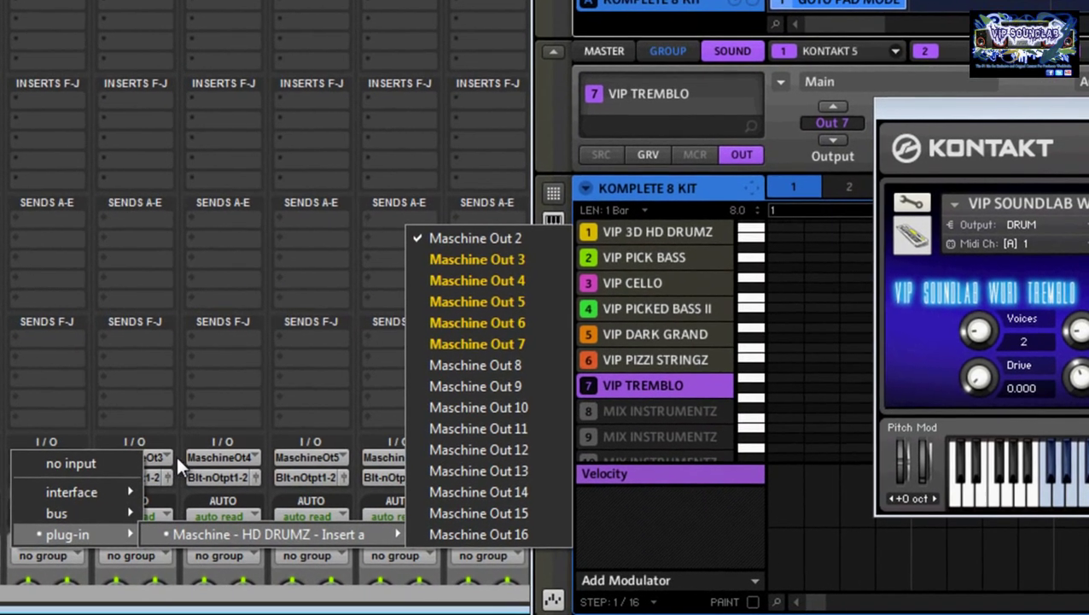
left_click(175, 458)
mouse_move(182, 533)
mouse_move(279, 529)
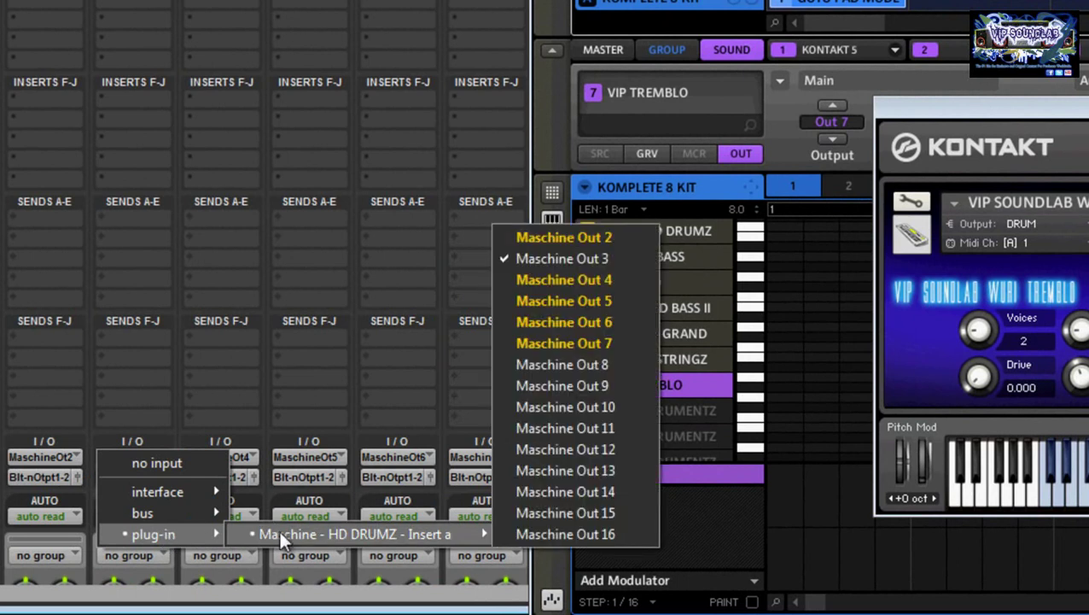
left_click(244, 459)
mouse_move(272, 526)
mouse_move(375, 529)
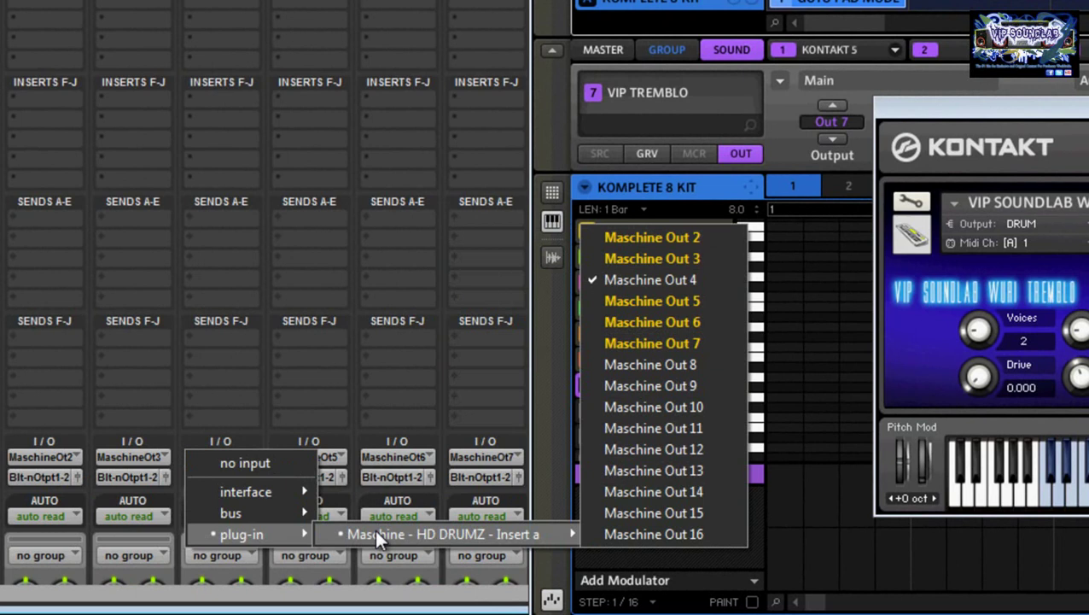
left_click(331, 455)
mouse_move(336, 530)
mouse_move(468, 528)
left_click(679, 299)
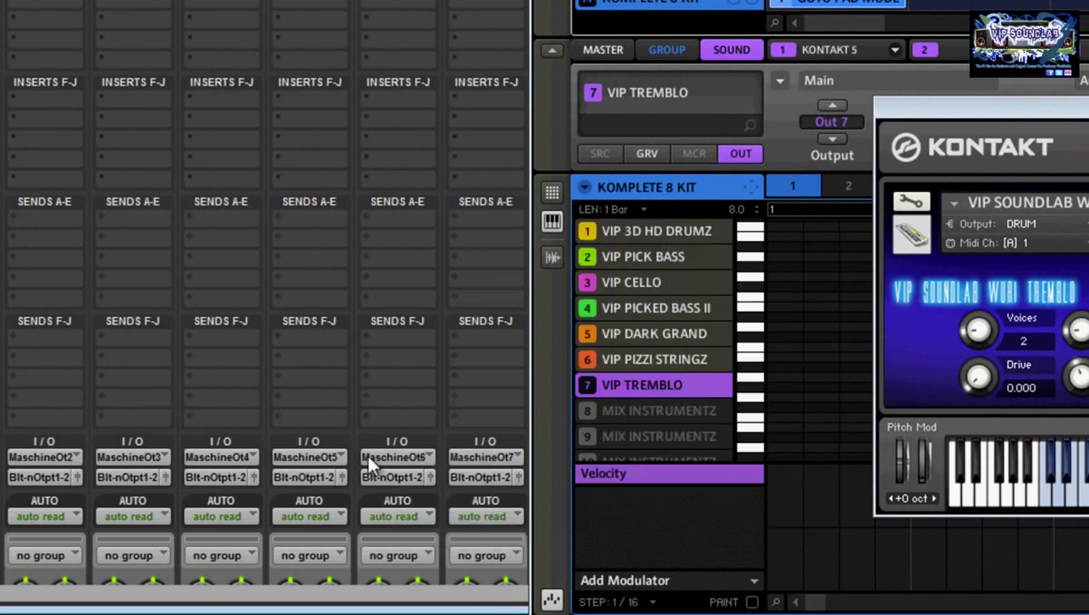
left_click(367, 454)
mouse_move(389, 529)
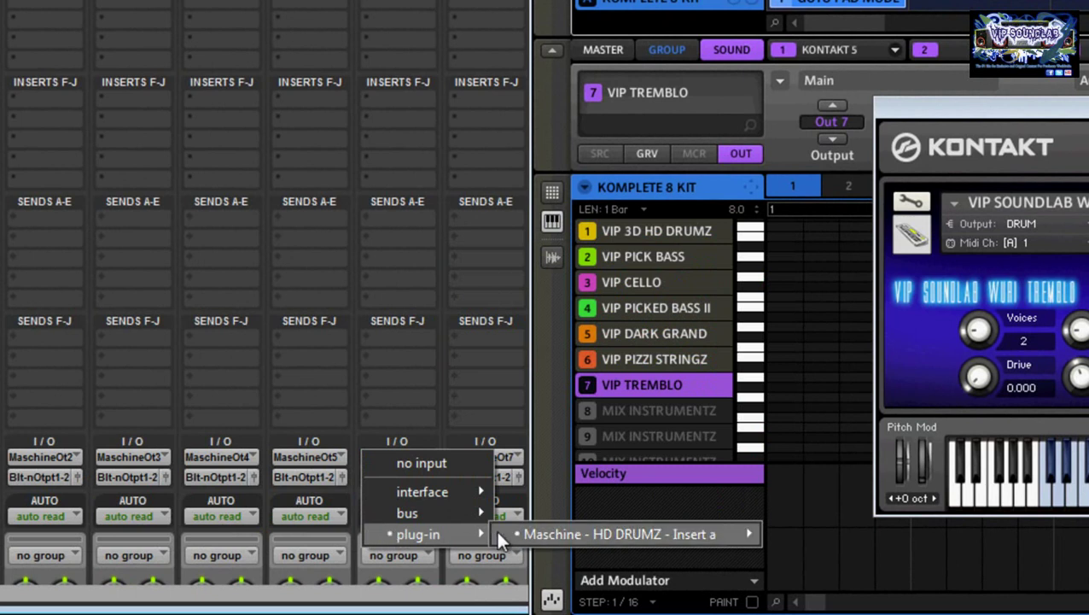
mouse_move(513, 535)
left_click(542, 440)
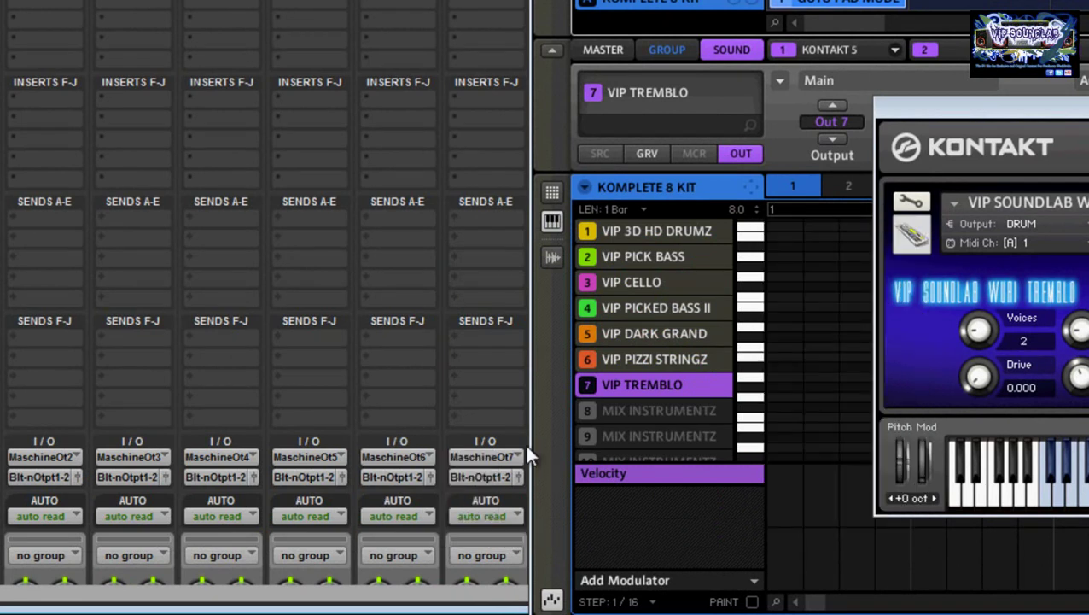
left_click(504, 451)
mouse_move(478, 536)
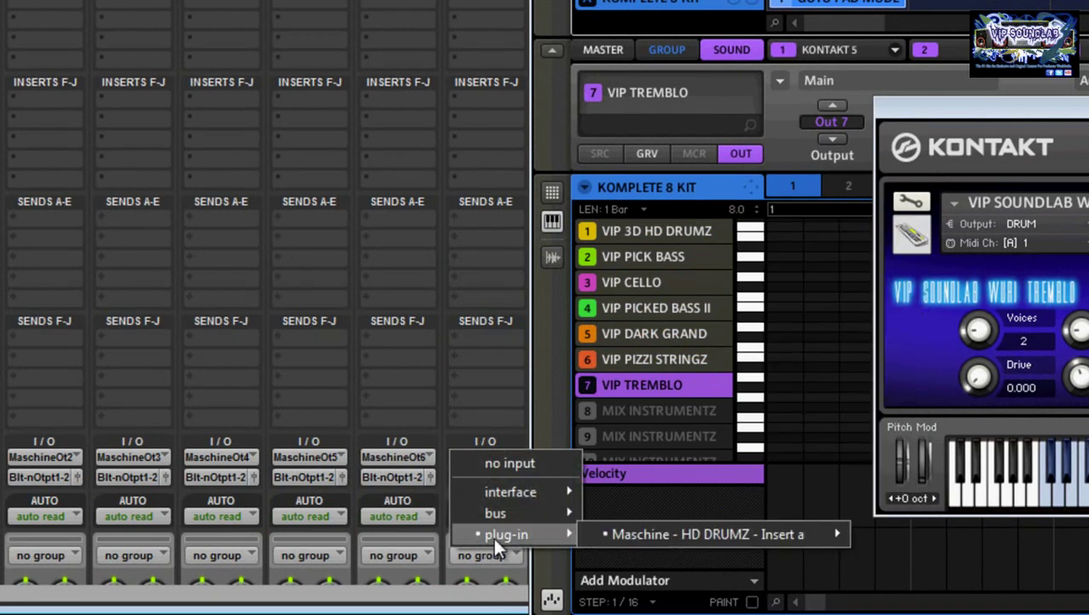
mouse_move(617, 529)
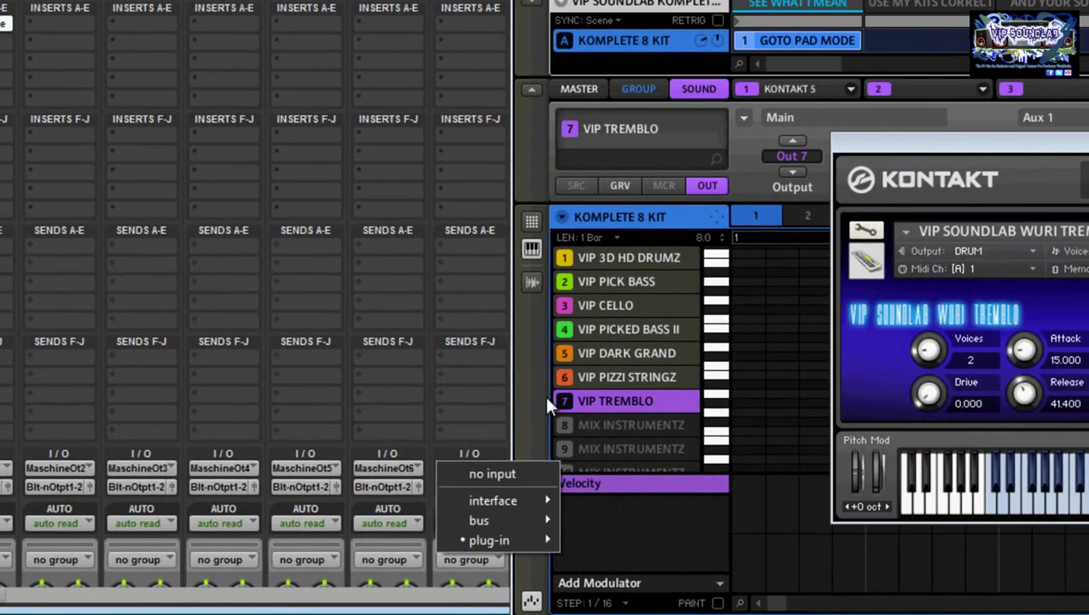
left_click(536, 391)
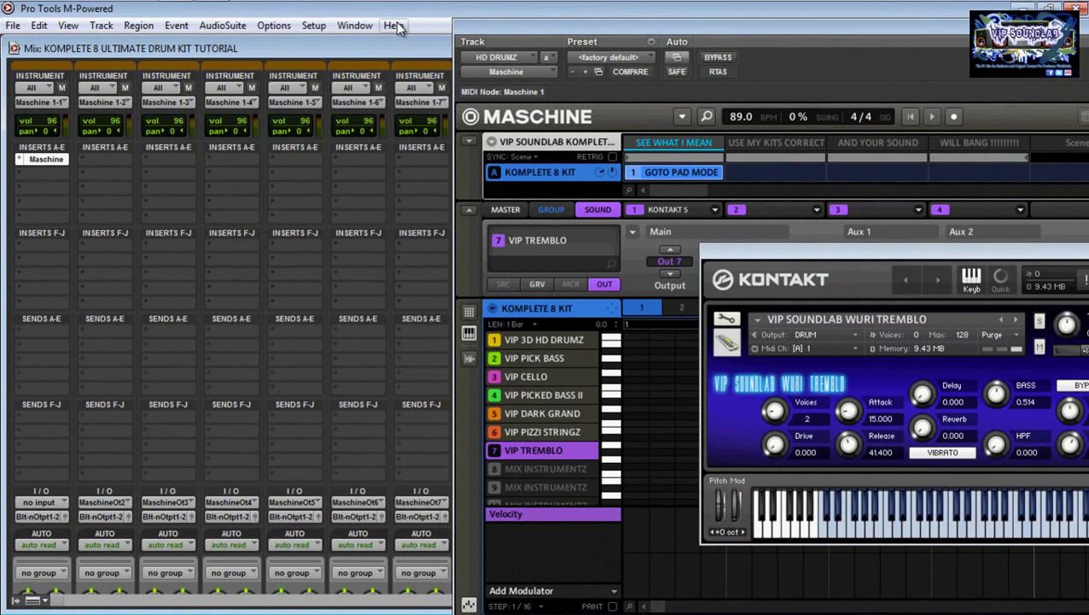
Scroll the mixer to its faders and open the Transport window, moved higher up.
scroll(364, 276, "down", 3)
scroll(324, 290, "down", 6)
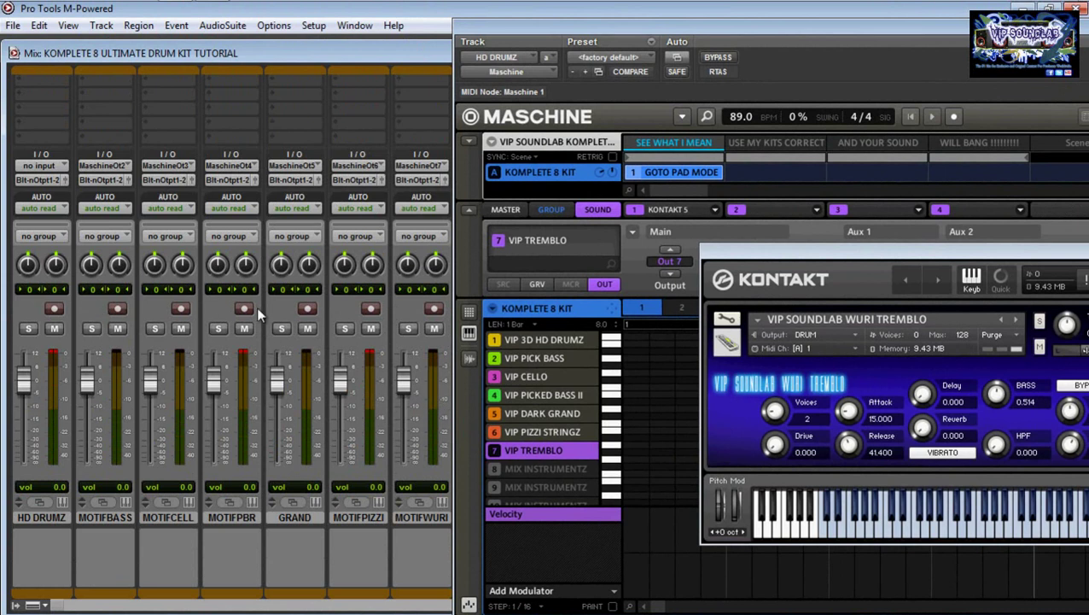
left_click(362, 27)
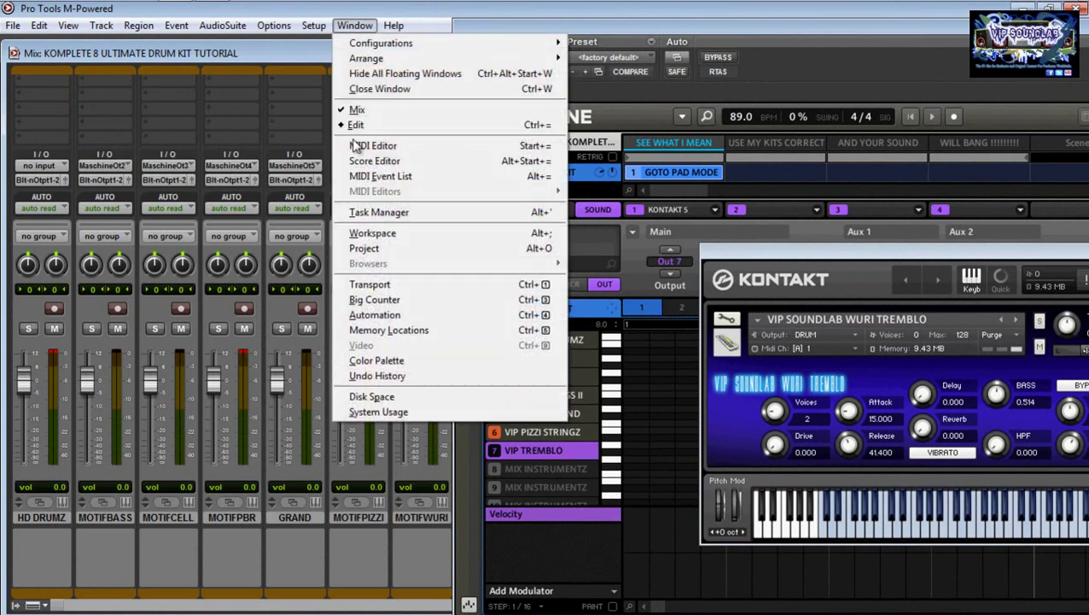
left_click(360, 284)
left_click_drag(409, 225, 406, 141)
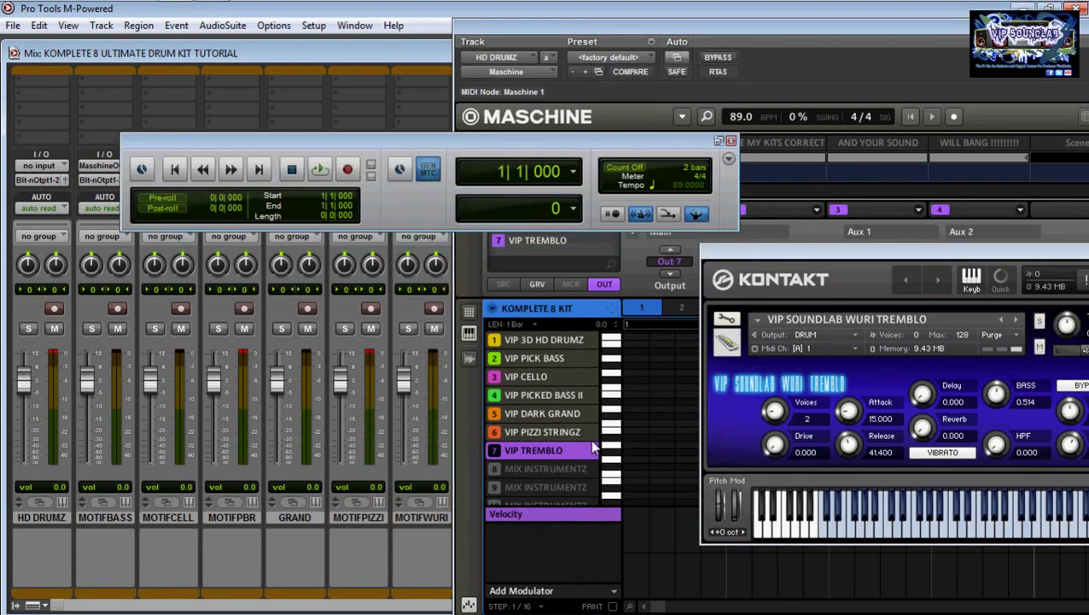
Bring Maschine to the front and play VIP CELLO notes to test its track.
left_click(910, 530)
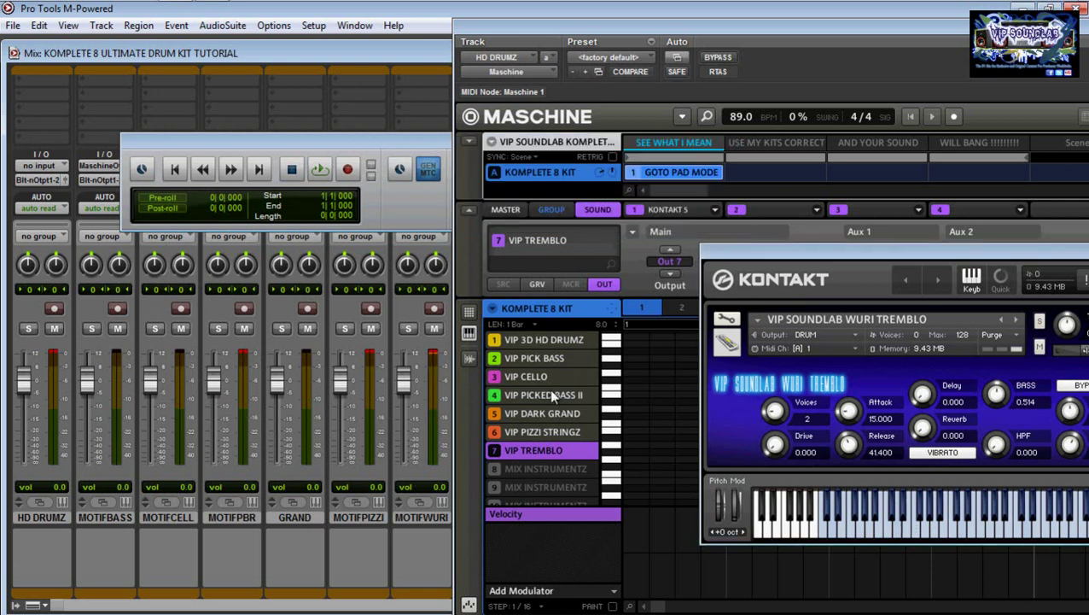
left_click(538, 376)
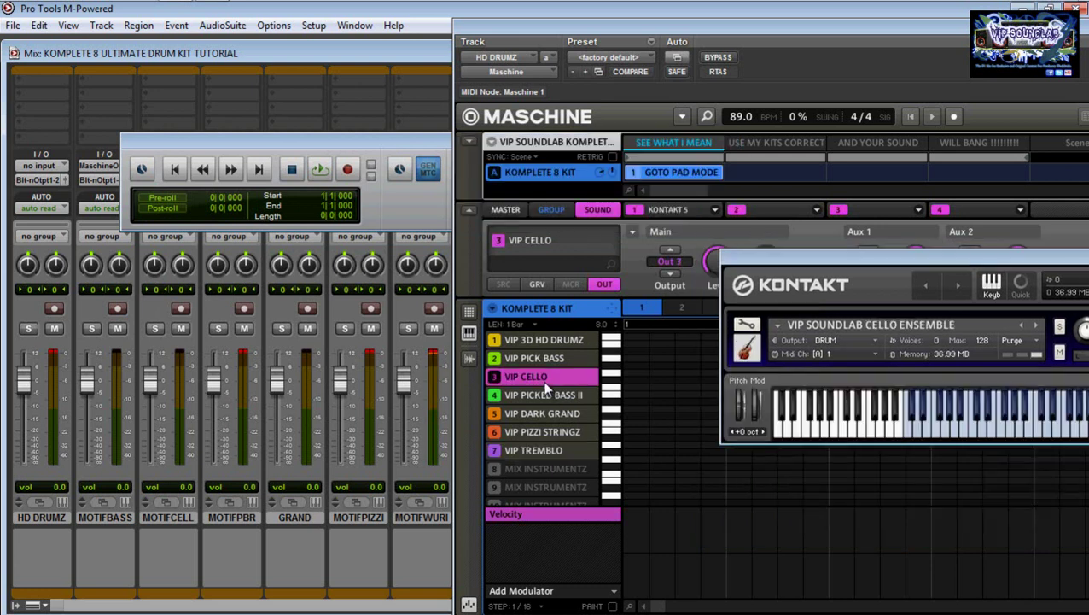
left_click(1035, 434)
left_click(1035, 434)
Record-arm all seven tracks from HD DRUMZ to MOTIFWURI, then check the cello meter.
left_click(54, 309)
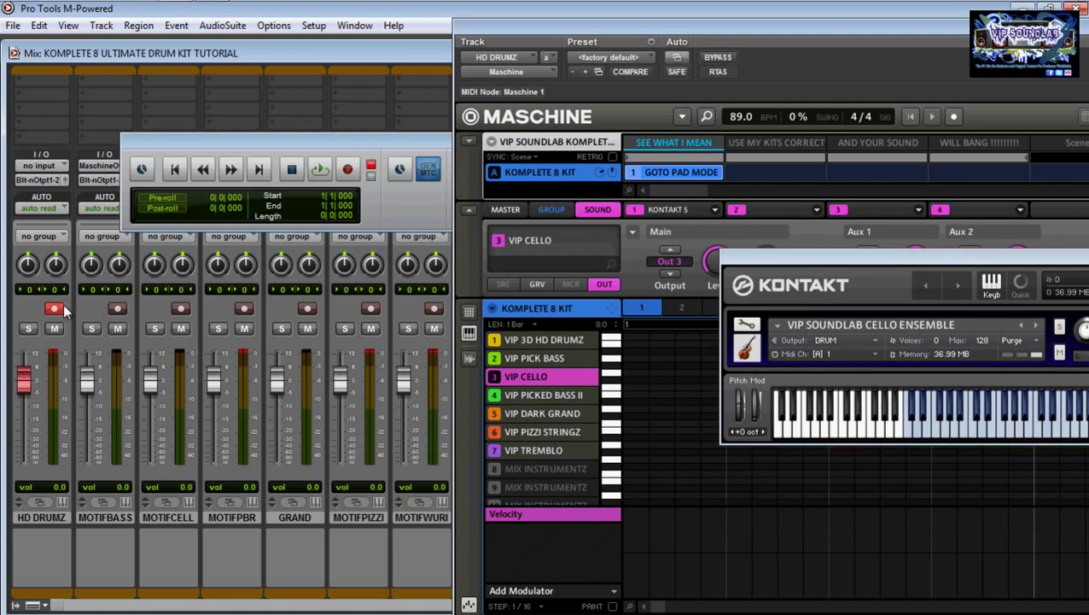
left_click(117, 309)
left_click(181, 309)
left_click(244, 309)
left_click(307, 309)
left_click(371, 309)
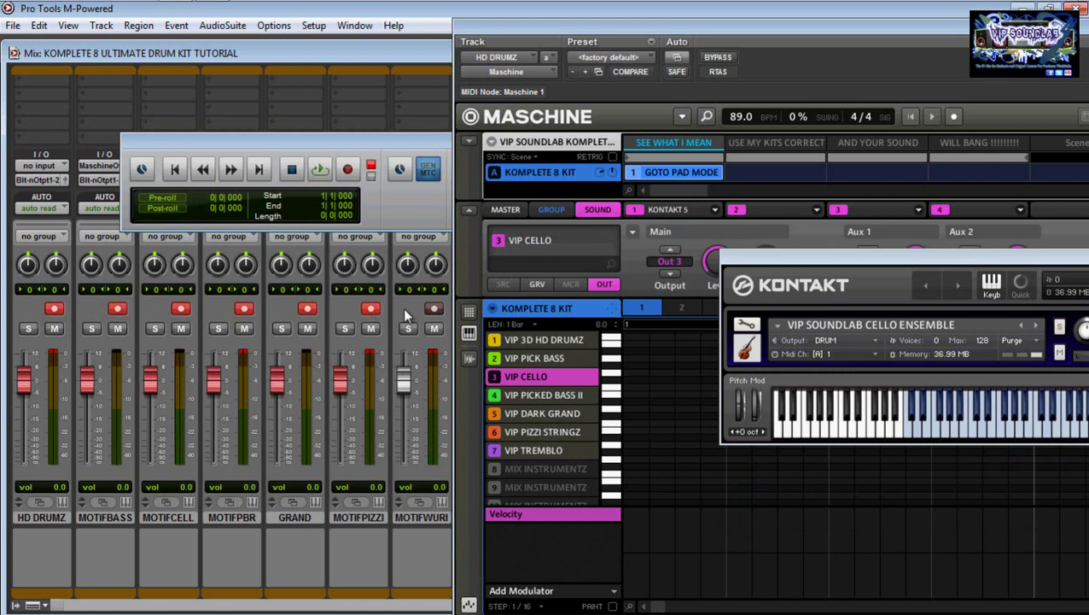
left_click(433, 310)
left_click(967, 420)
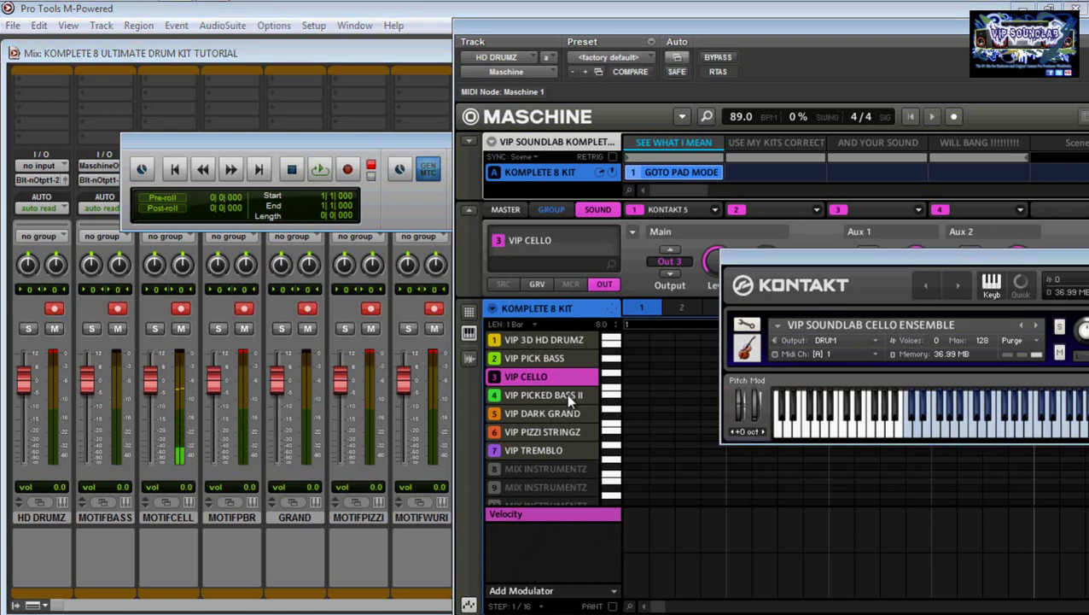
left_click(565, 339)
Test the HD DRUMZ and MOTIFPIZZI tracks, then switch the scene to pattern 2.
left_click(1037, 563)
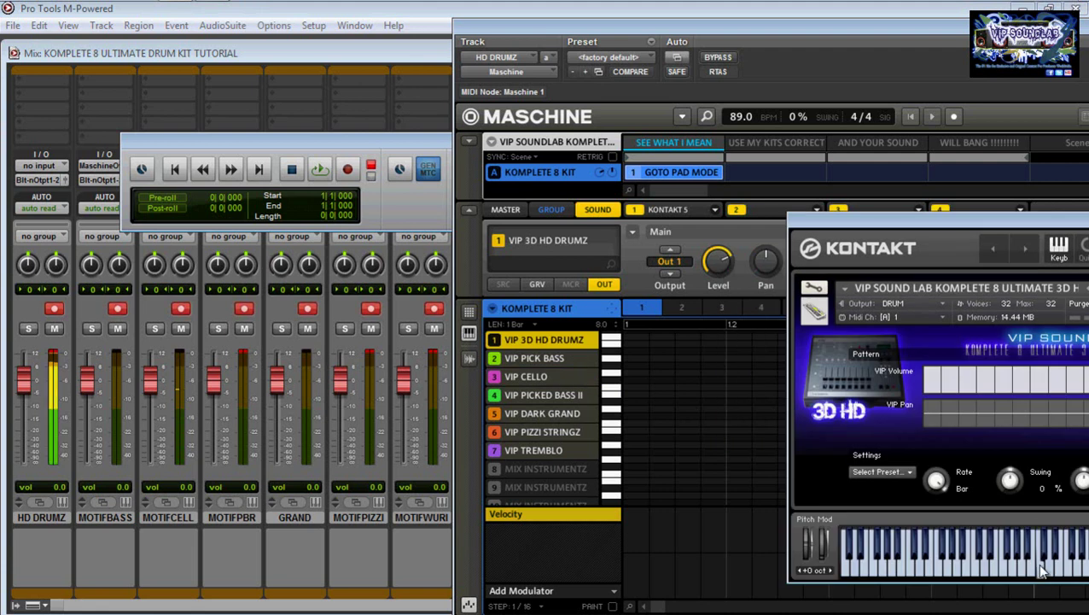
left_click(540, 431)
left_click(1014, 500)
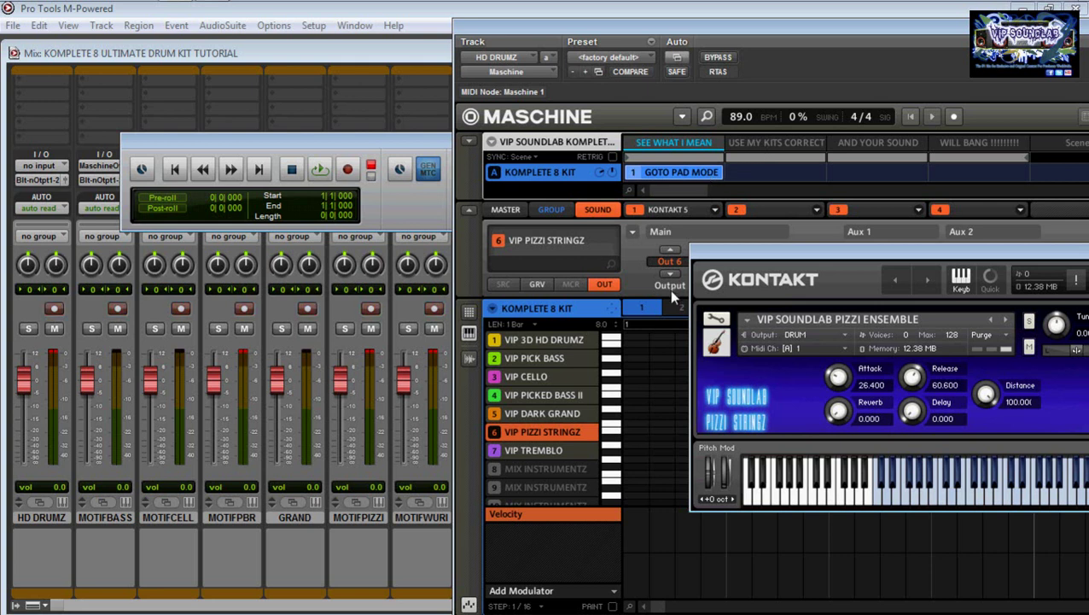
left_click(672, 312)
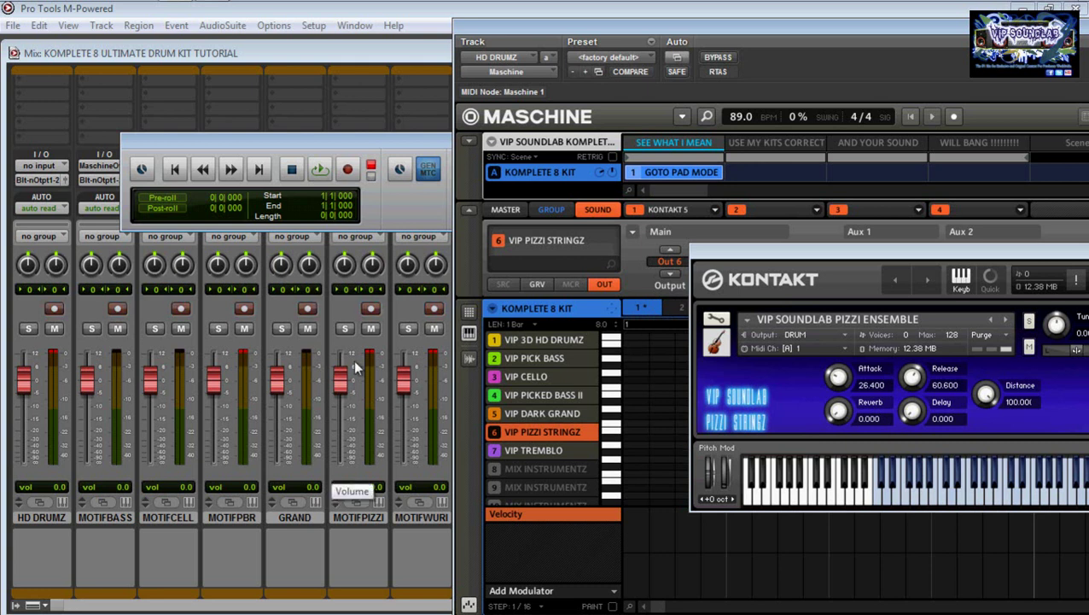
left_click(669, 311)
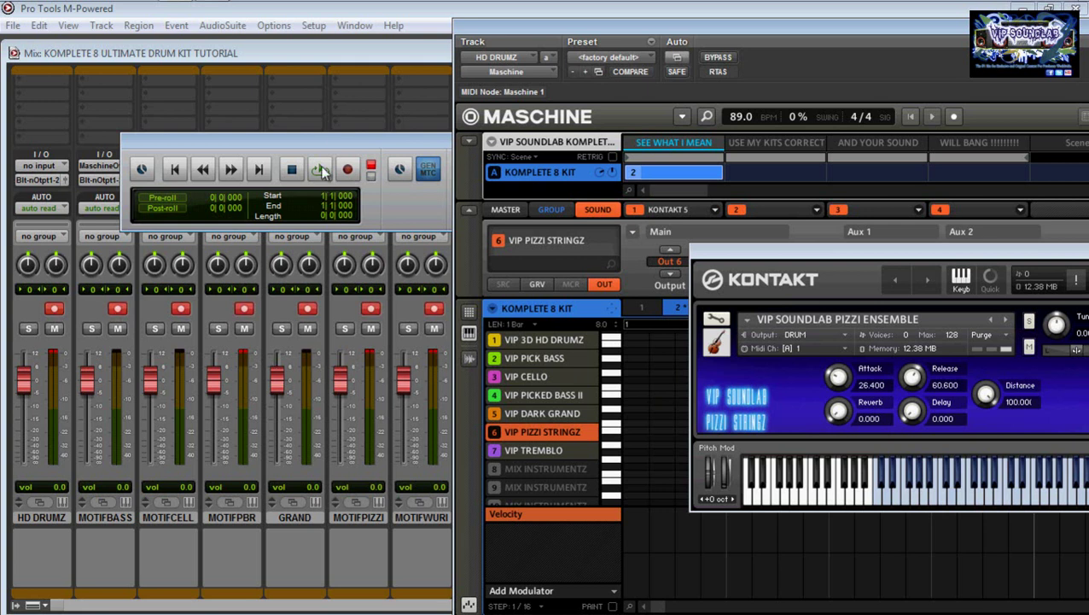
Raise the Transport window and play VIP DARK GRAND piano notes on the GRAND track.
left_click_drag(330, 144, 322, 64)
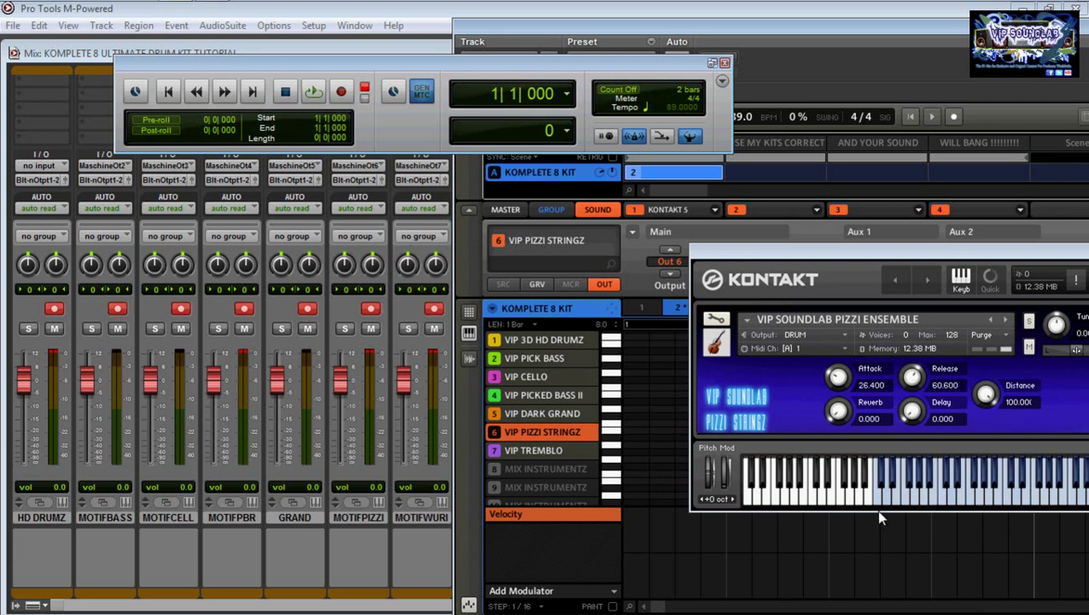
left_click(989, 498)
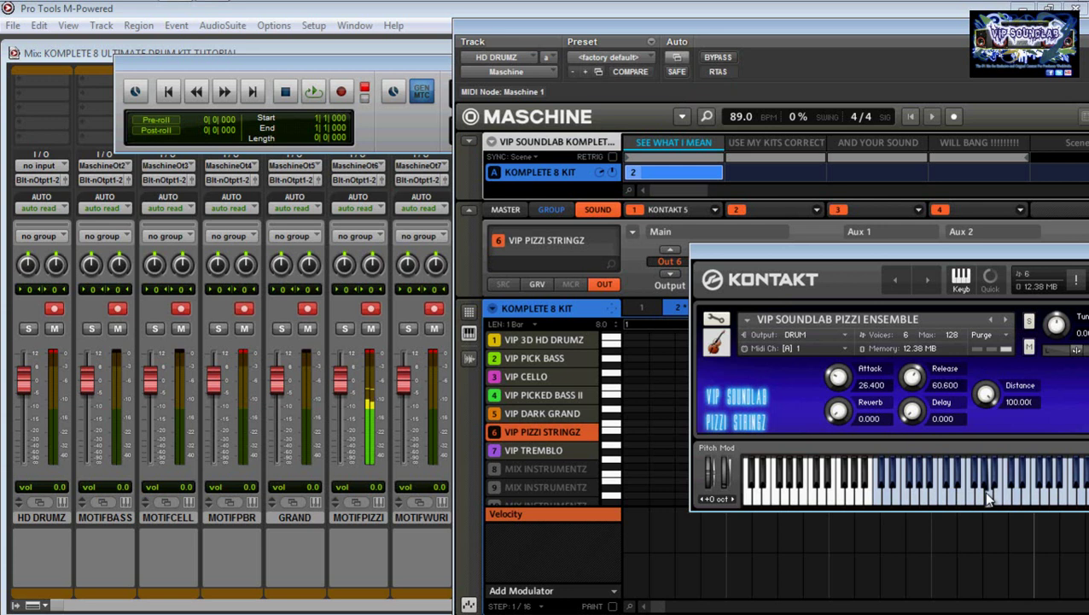
left_click(525, 413)
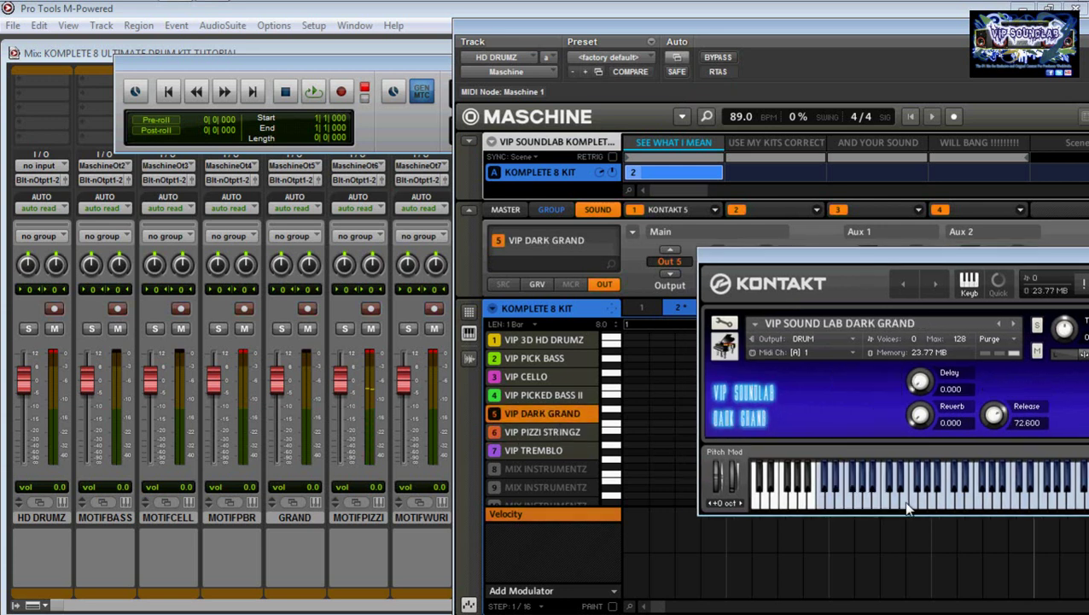
left_click(971, 492)
left_click(1021, 491)
left_click(1057, 501)
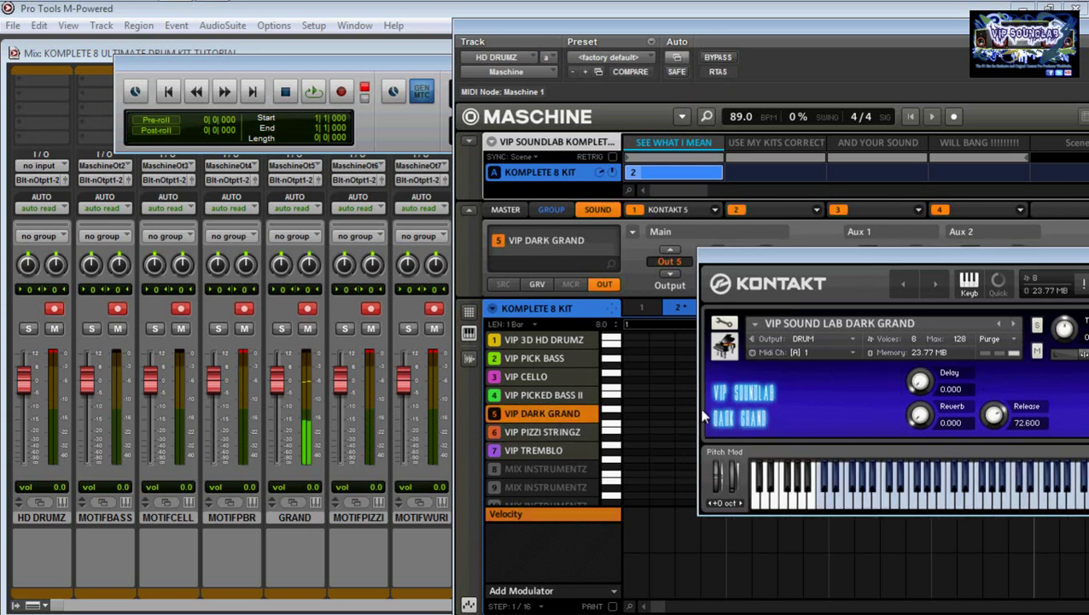
Audition PICK BASS and PICKED BASS II, ending on VIP PICK BASS.
left_click(557, 360)
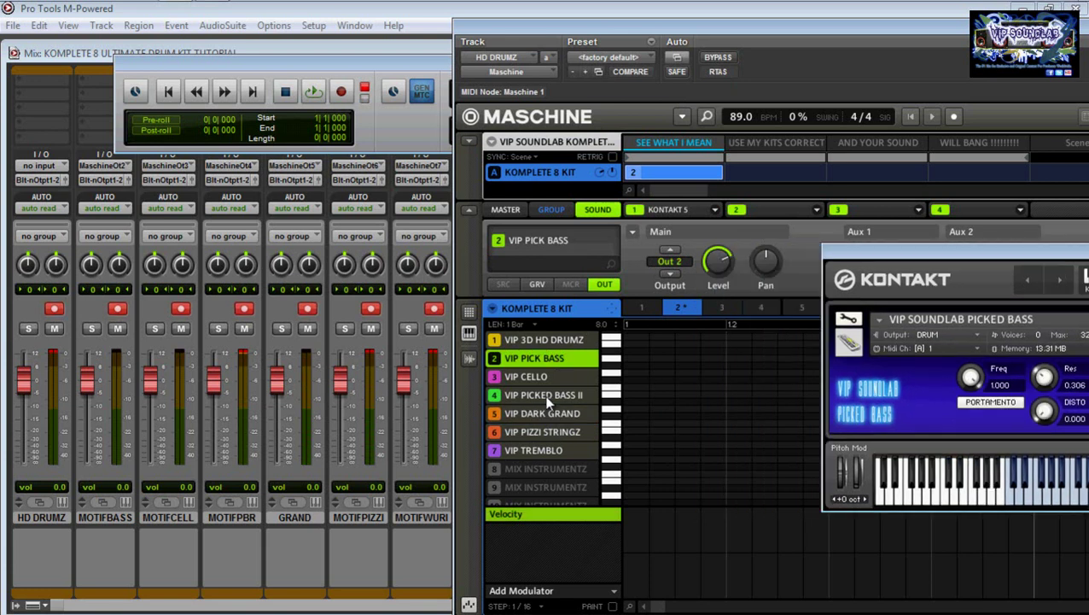
left_click(547, 396)
left_click(554, 358)
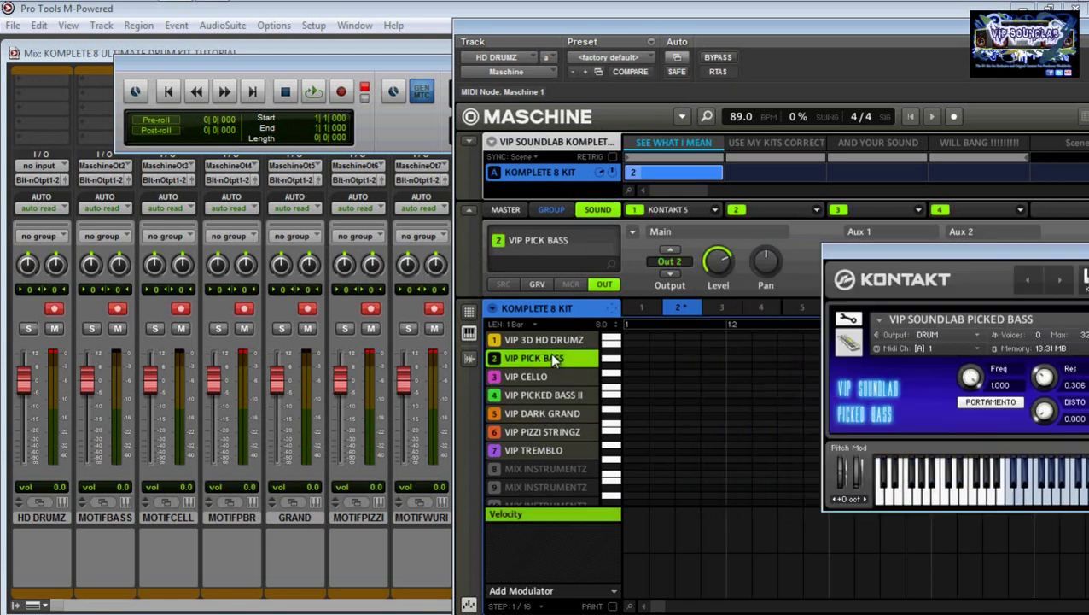